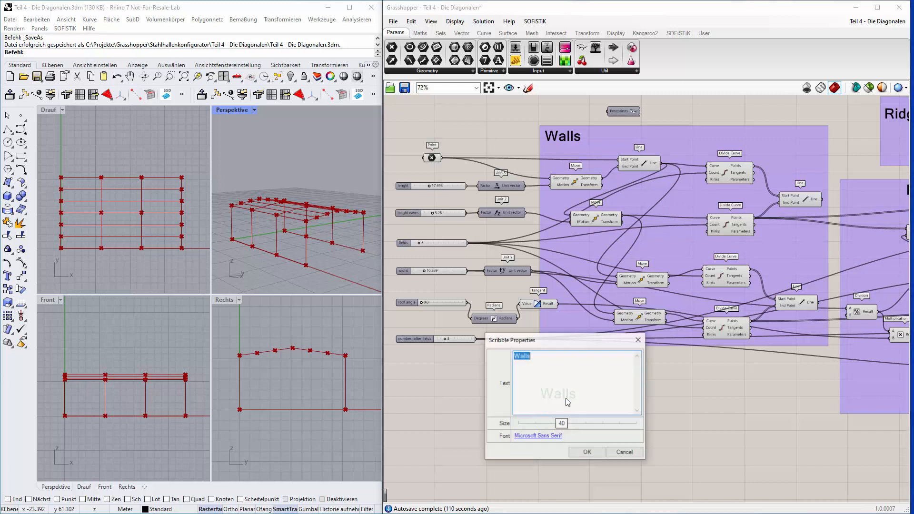
Set the new scribble's text to "Diagonals" as the heading below the Walls group.
text(Diagon)
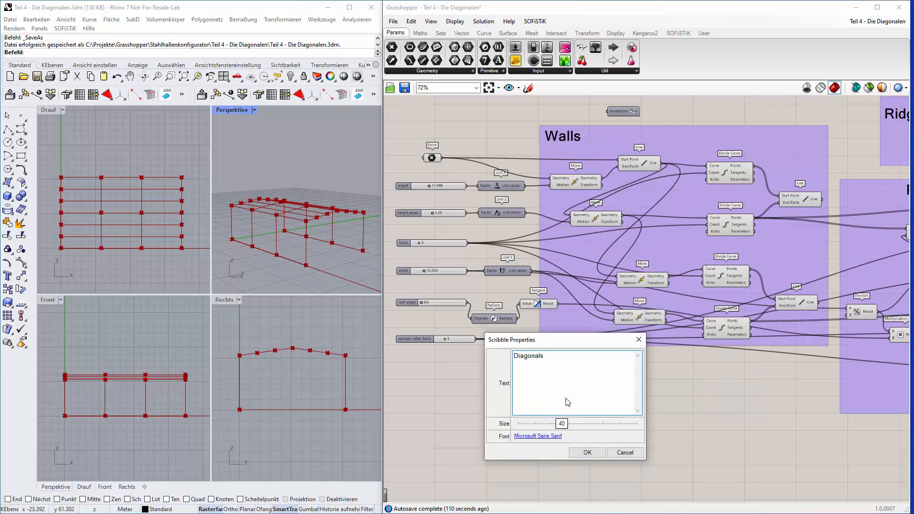
click(587, 452)
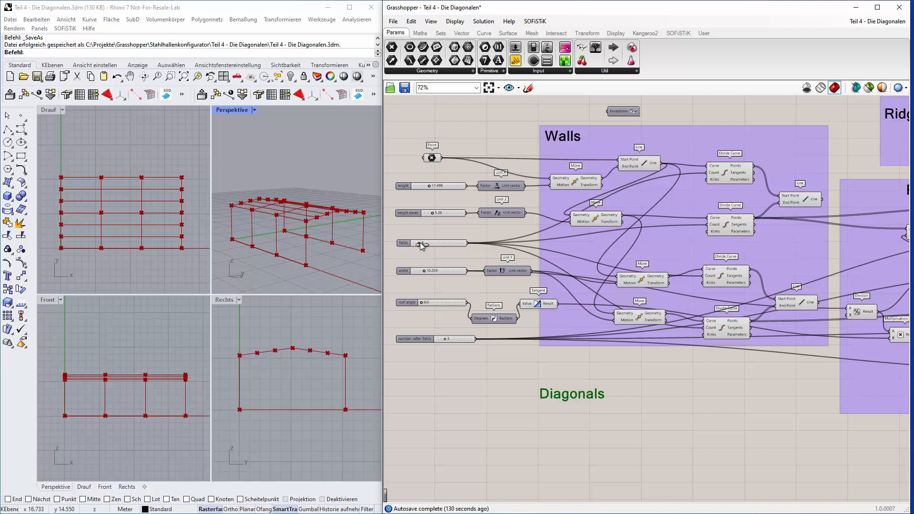
Set the fields slider to 5, the length to 22.646 and the eaves height to 5.13.
drag(420, 241, 438, 188)
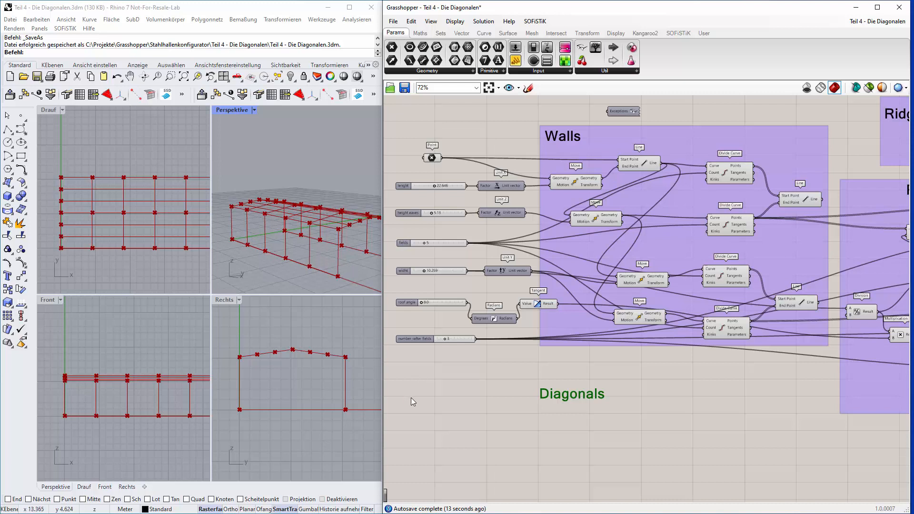
Add a panel below the number rafter fields slider containing the values 1, 2 and 5 on separate lines.
double_click(424, 378)
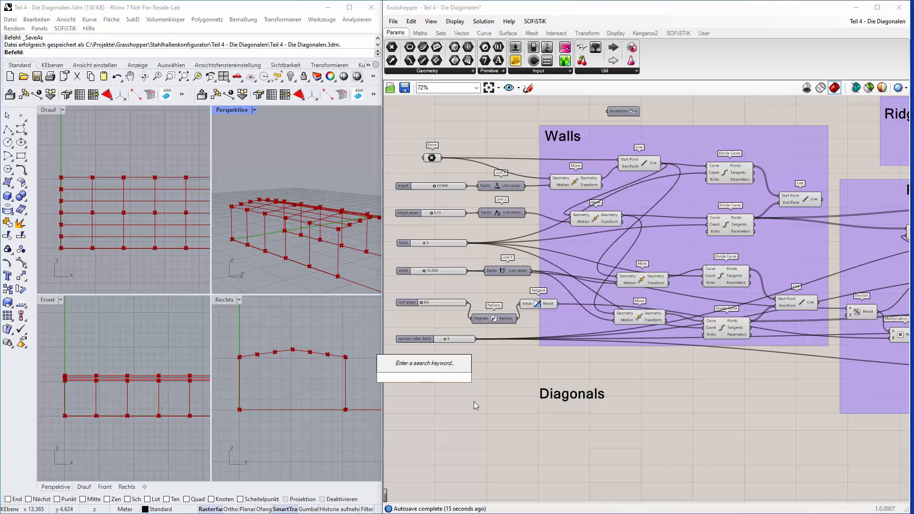
text(")
key(Return)
scroll(398, 370, up, 5)
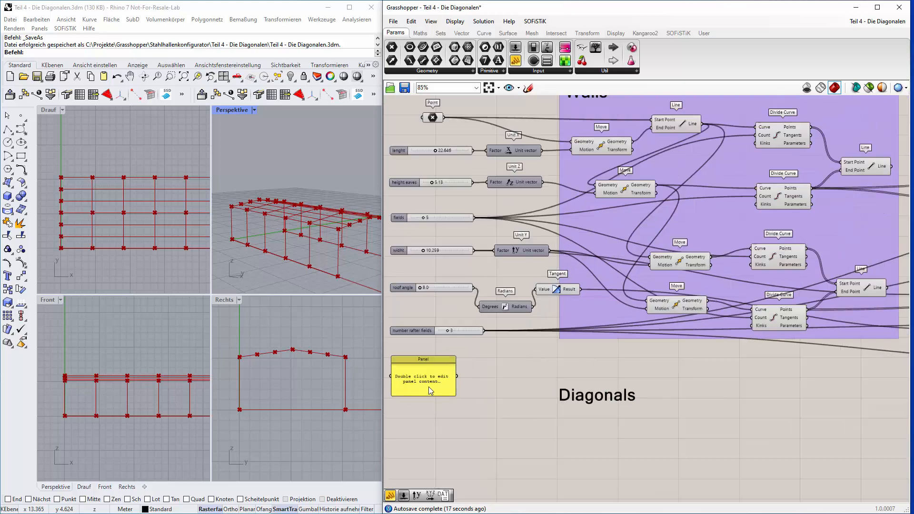
double_click(503, 314)
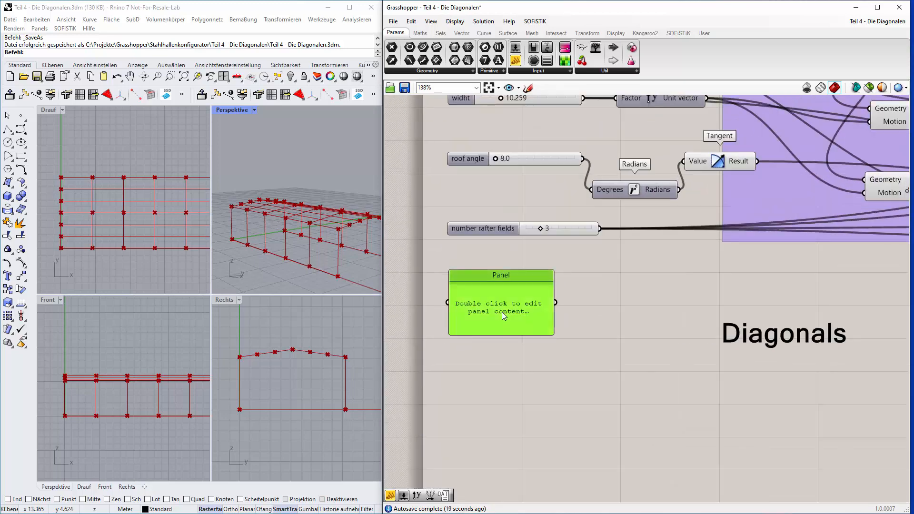
text(1)
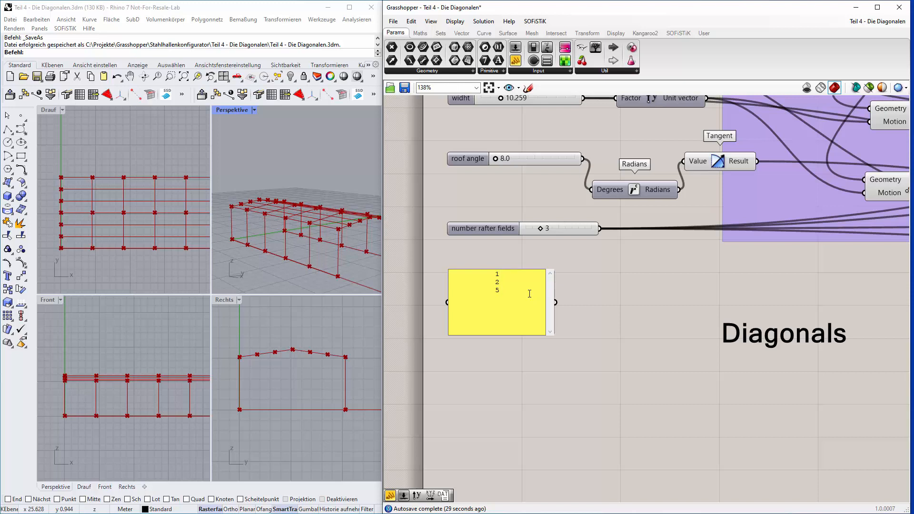
click(622, 354)
click(586, 361)
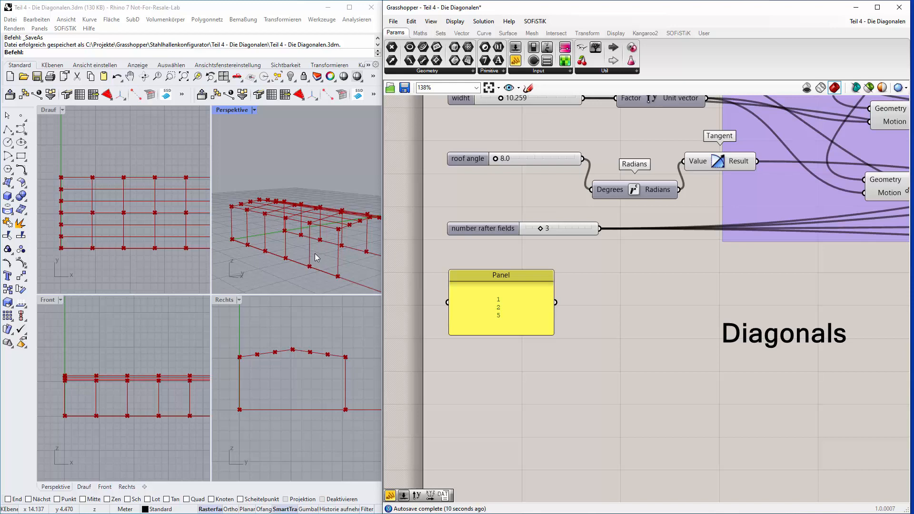
Move the panel with the field numbers further down, away from the number rafter fields slider.
scroll(630, 379, down, 1)
scroll(629, 378, down, 2)
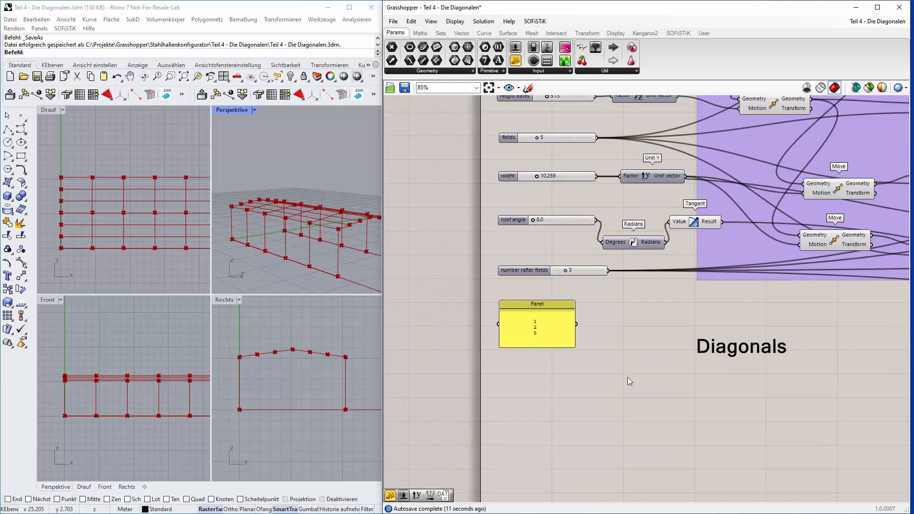
drag(549, 318, 550, 358)
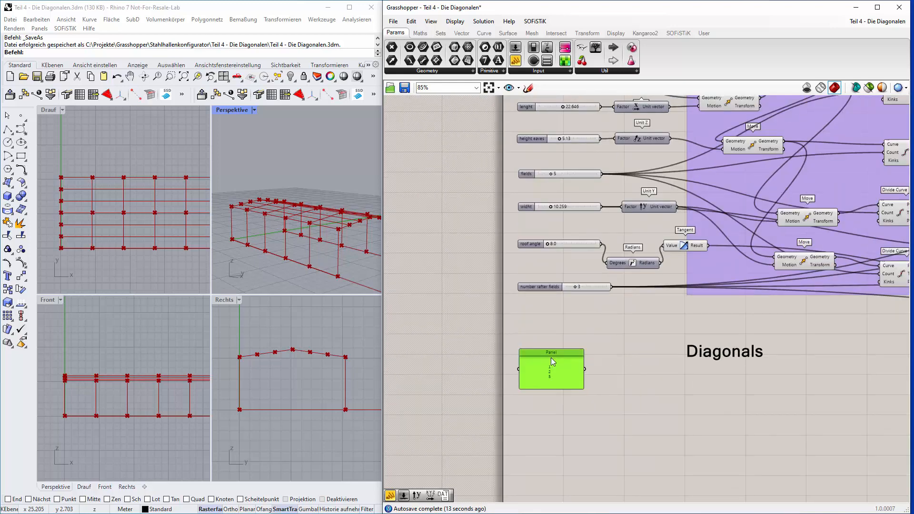
right_drag(640, 388, 564, 356)
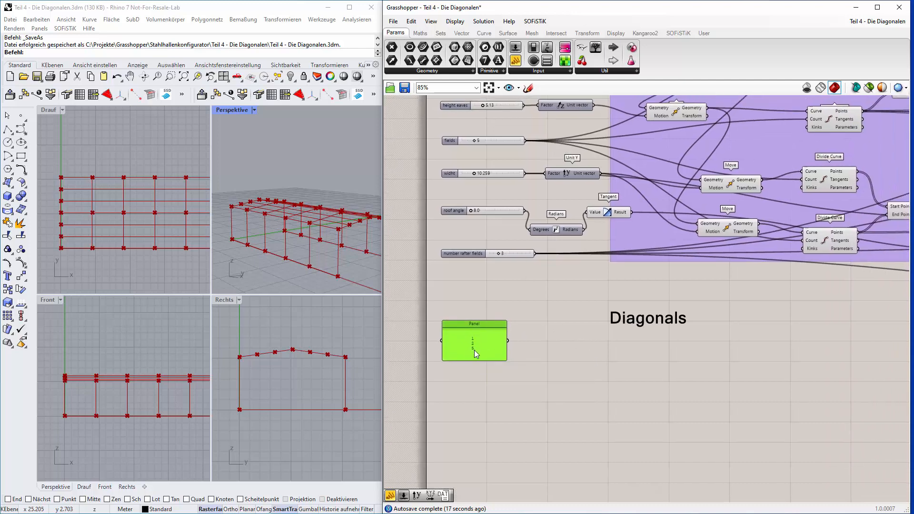
Add an Integer parameter fed by the field-number panel and turn off Multiline Data for the panel.
drag(489, 67, 568, 355)
drag(508, 341, 559, 355)
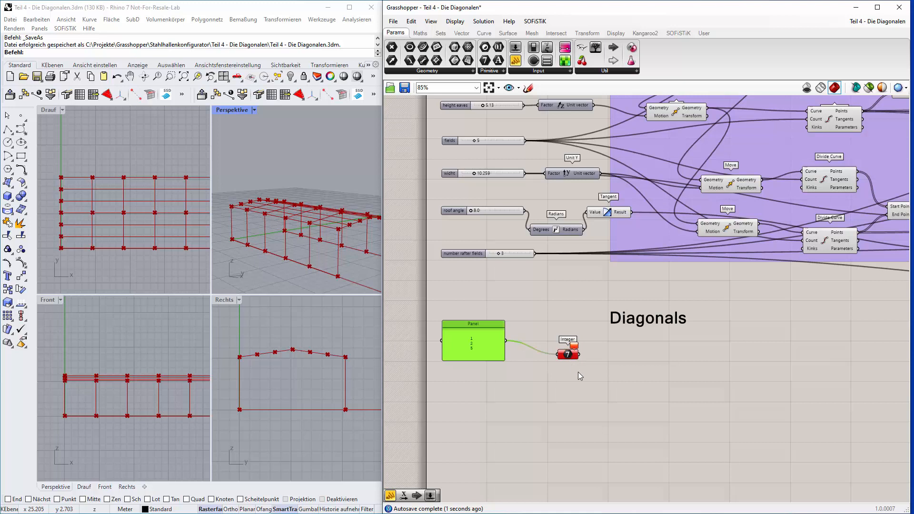
right_click(464, 333)
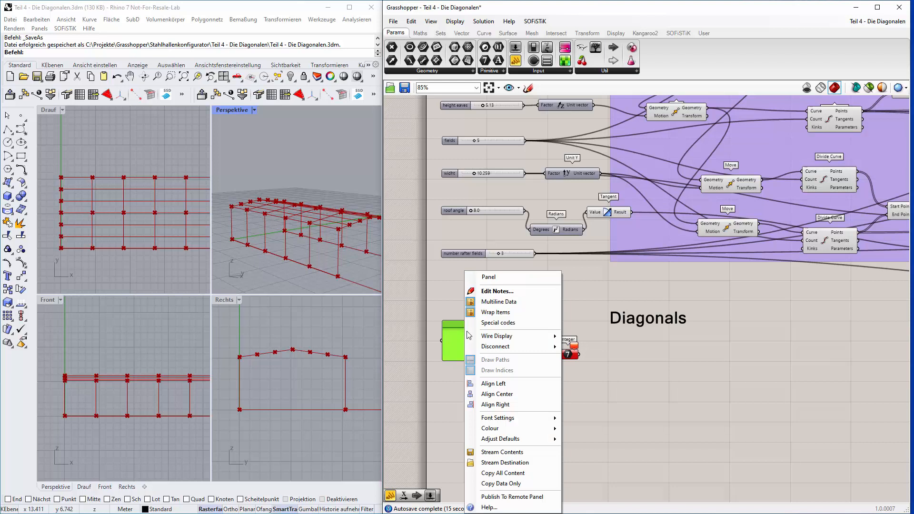
click(511, 302)
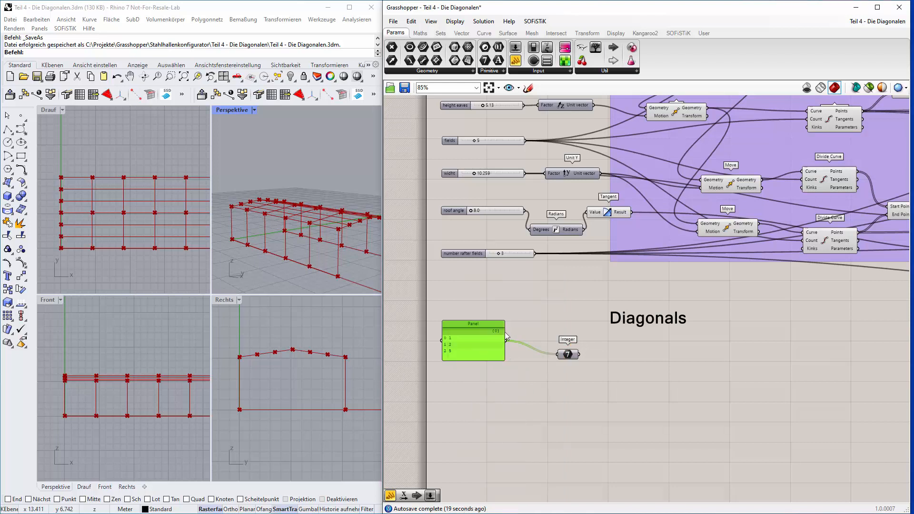
Narrow the field-number panel and move the Integer parameter closer to it.
drag(502, 332, 463, 331)
drag(564, 358, 534, 361)
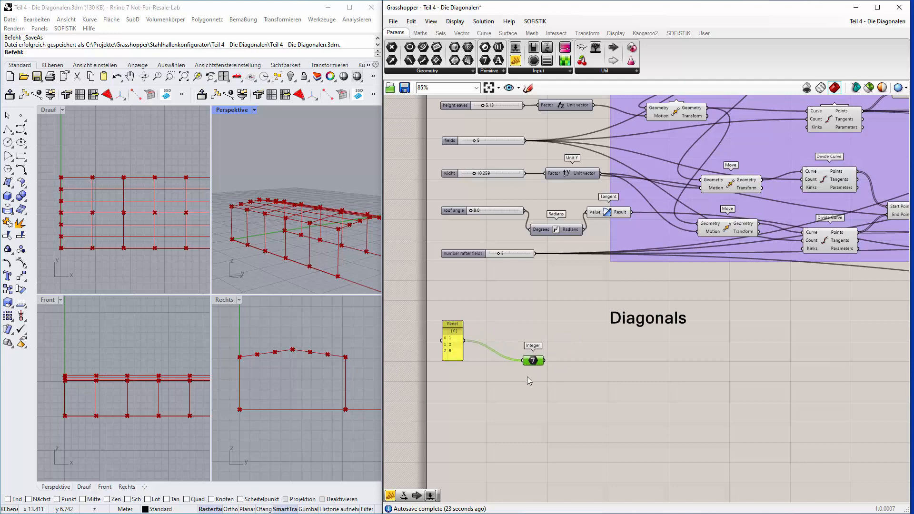
scroll(524, 375, up, 1)
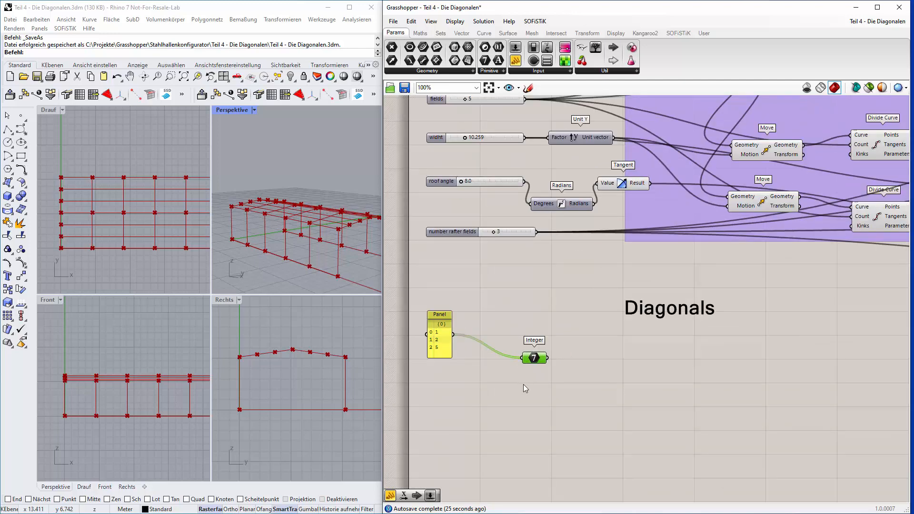
scroll(556, 367, down, 1)
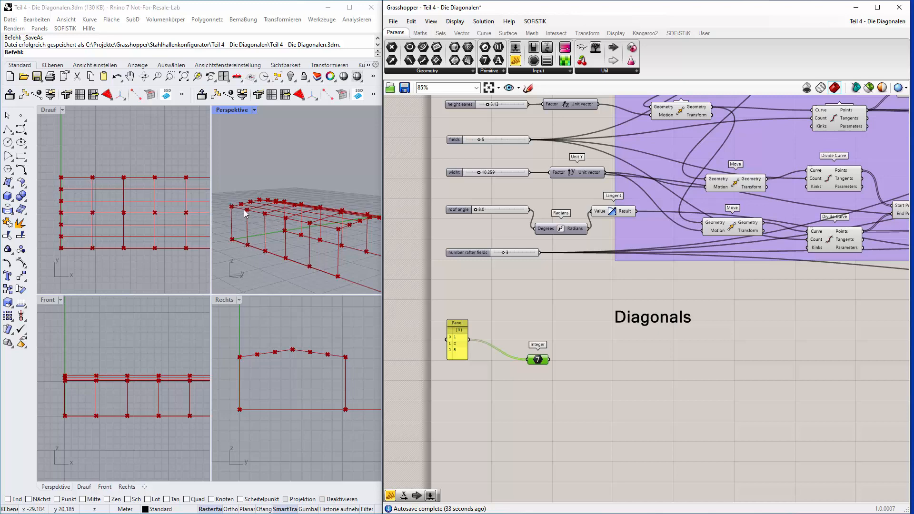
Examine which points the two upper Divide Curve components in the Walls group produce along the wall.
scroll(681, 309, down, 2)
right_drag(725, 319, 638, 375)
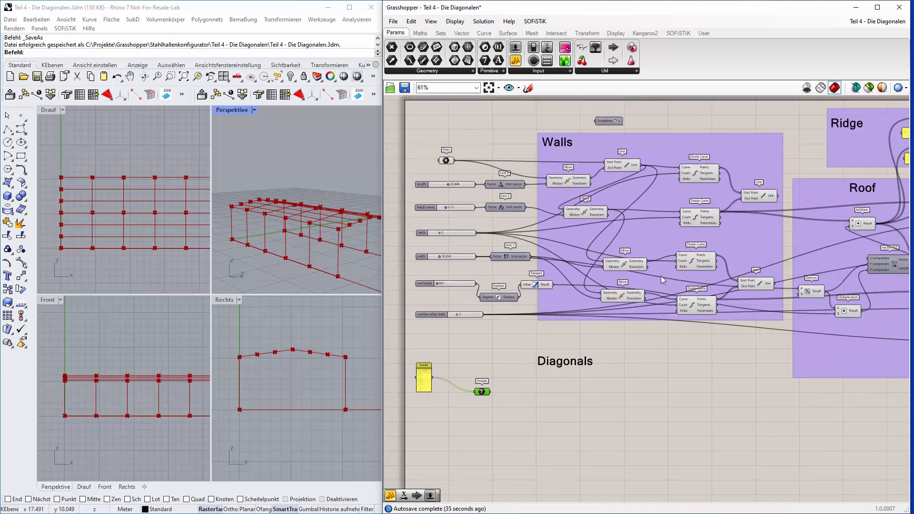
click(698, 175)
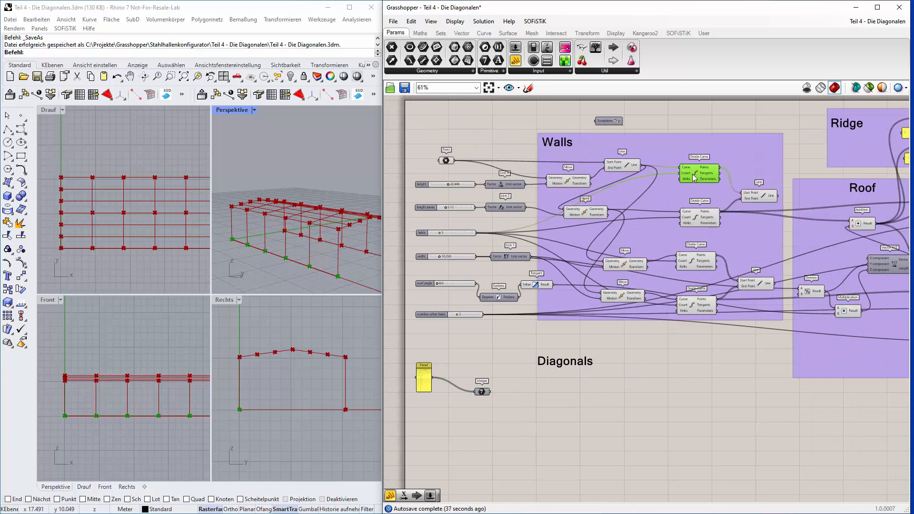
click(702, 217)
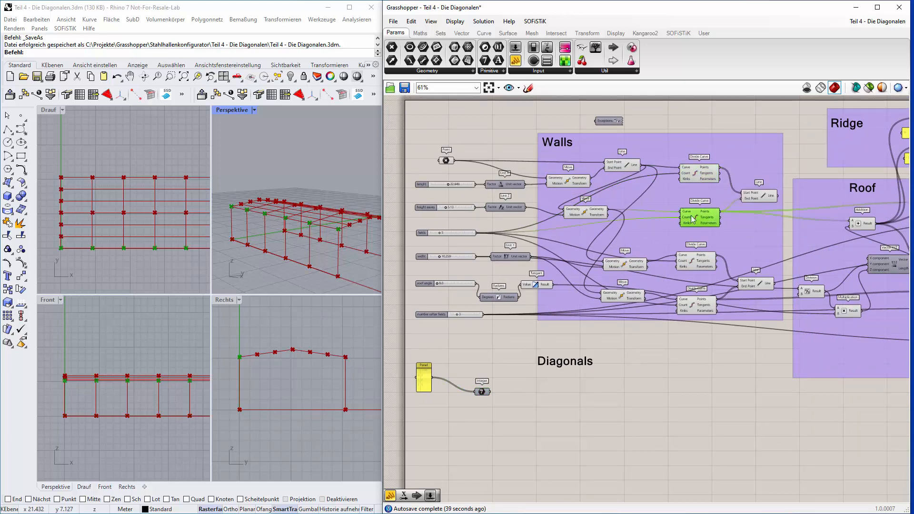
click(681, 176)
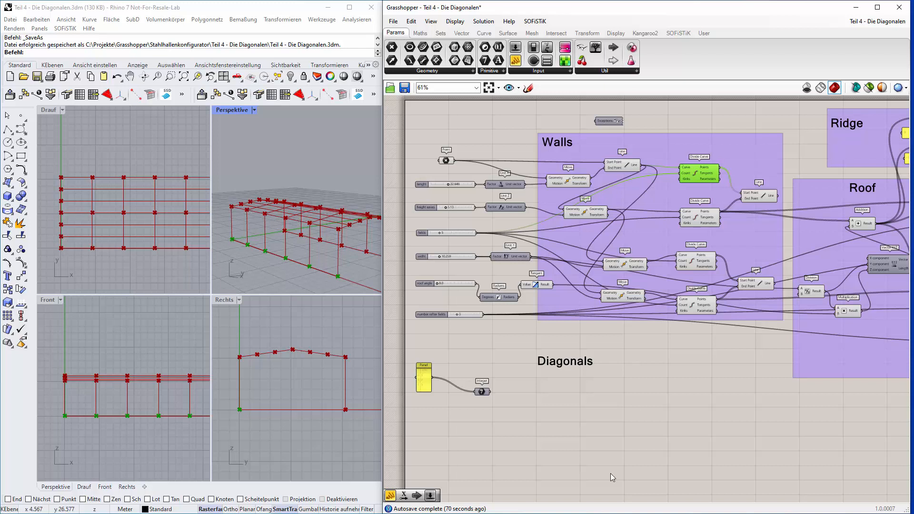
Add a List Item component below the Diagonals heading, beside the Integer parameter.
double_click(574, 389)
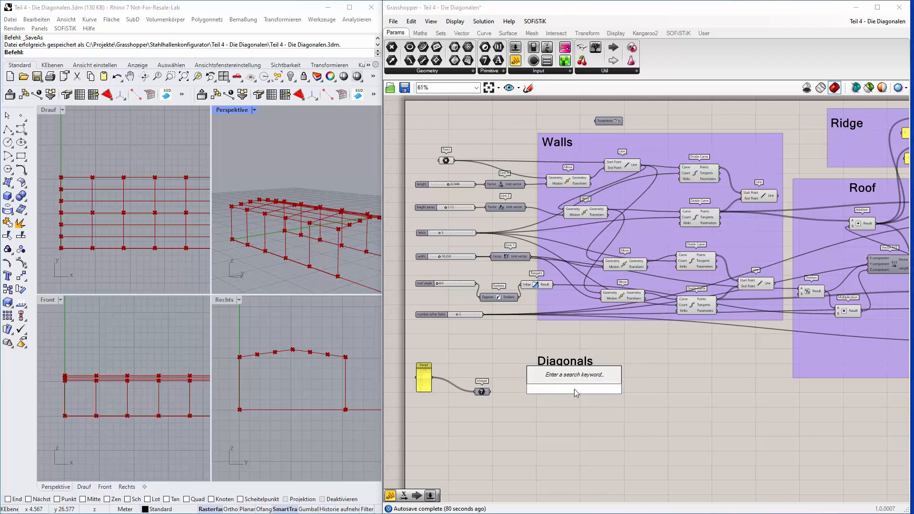
text(List item)
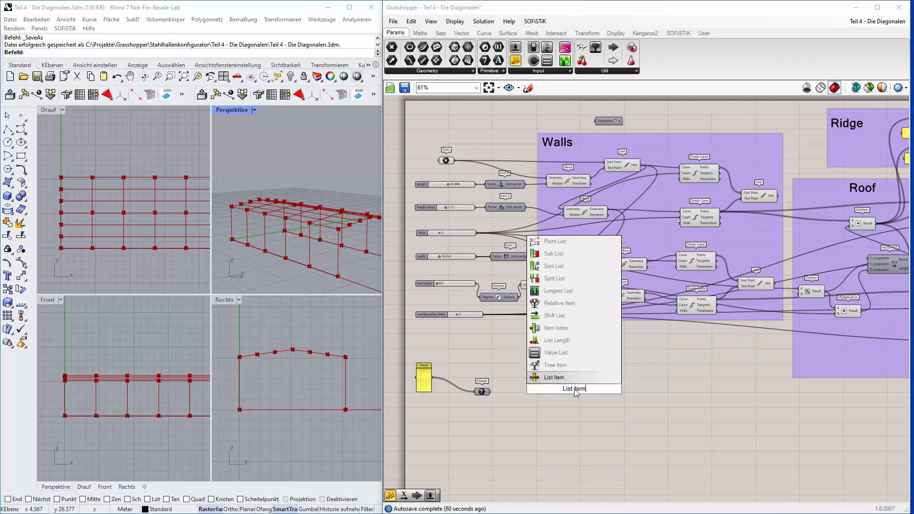
key(Return)
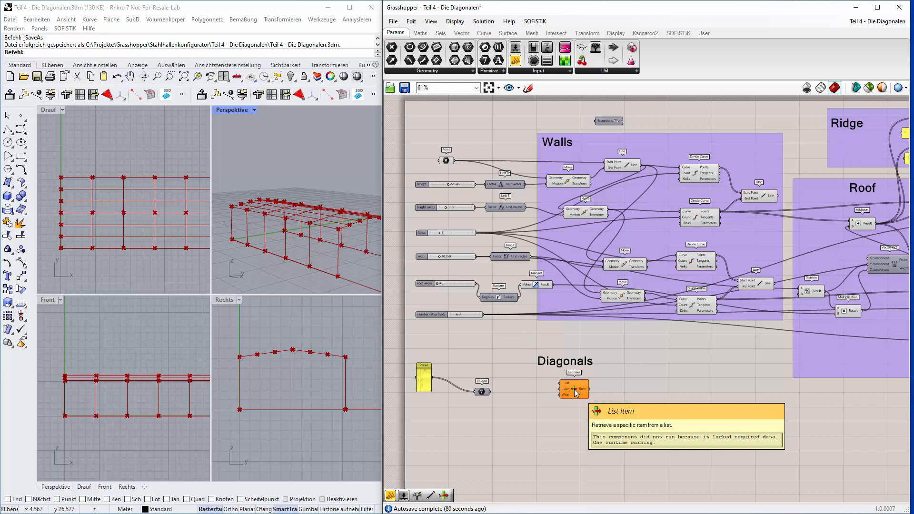
drag(573, 391, 558, 395)
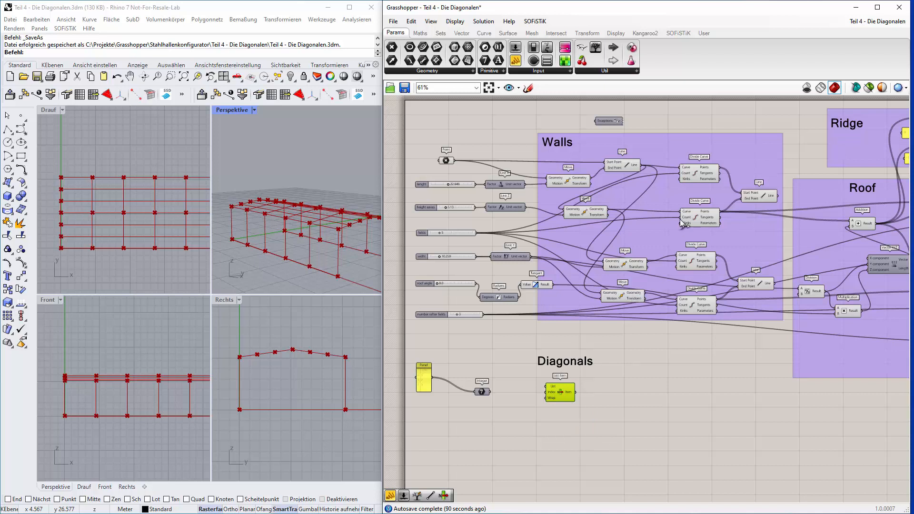
Connect the Points output of the uppermost Divide Curve in Walls to the List input of List Item, and highlight the retrieved item.
click(693, 175)
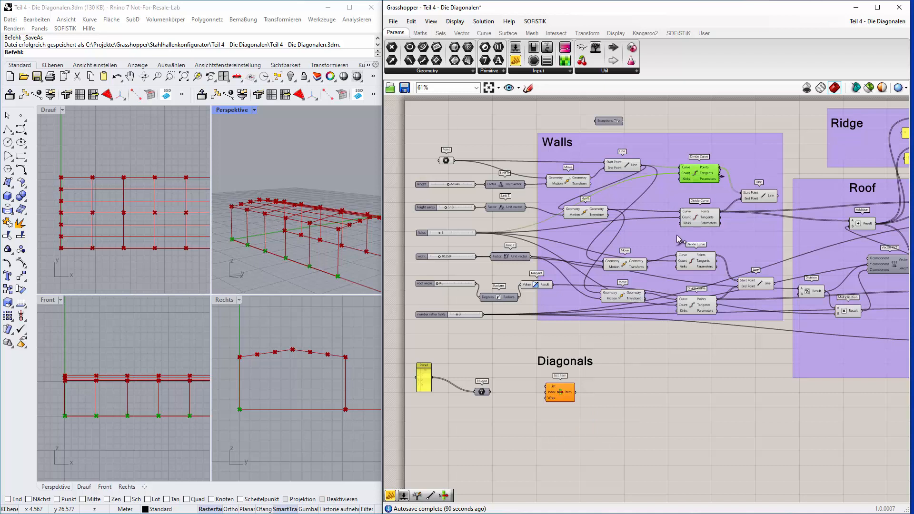
drag(719, 167, 547, 386)
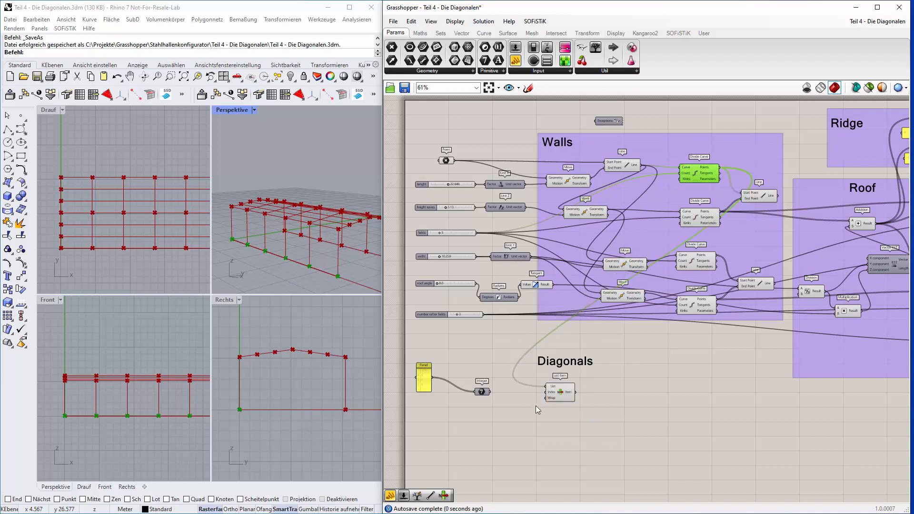
click(560, 393)
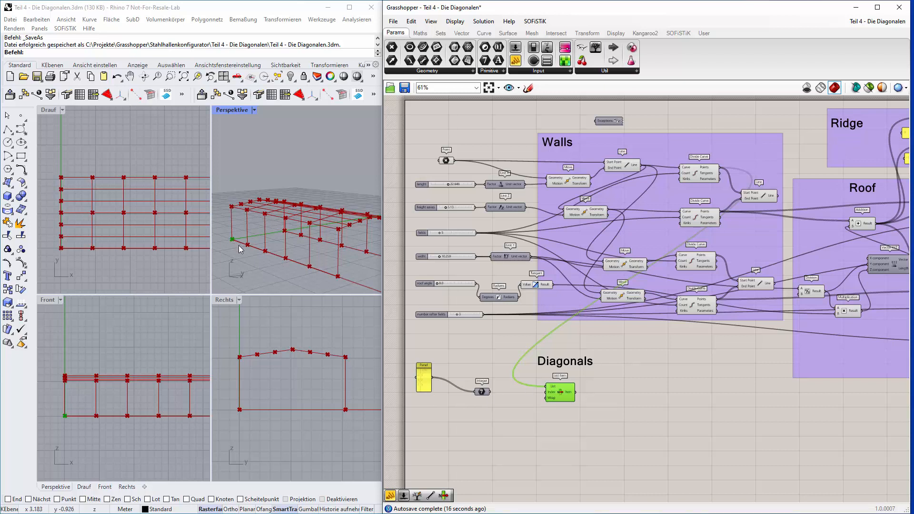
Apply the expression X-1 to the Index input of the List Item component.
mouse_move(488, 396)
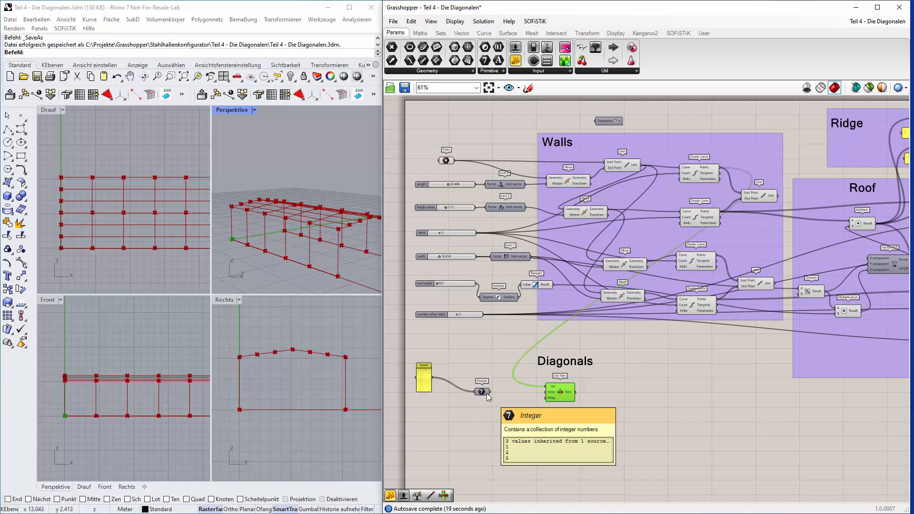
scroll(578, 411, up, 5)
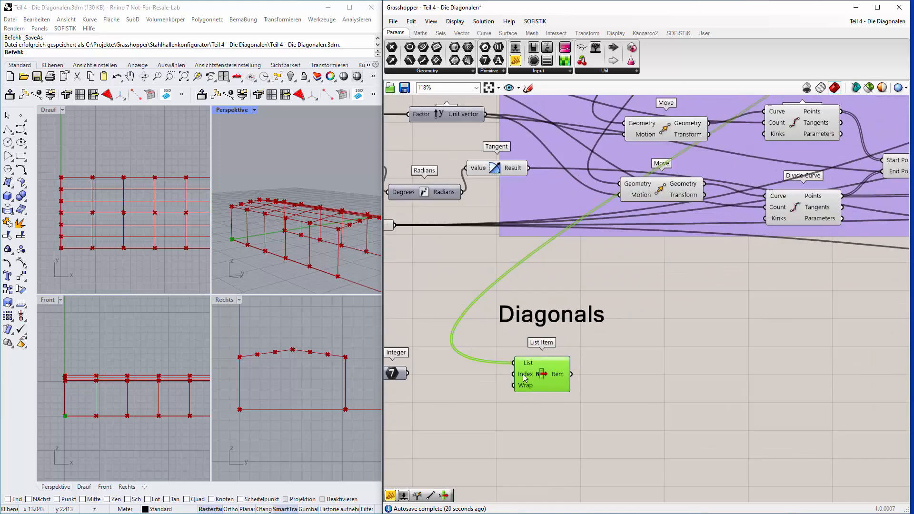
right_click(525, 376)
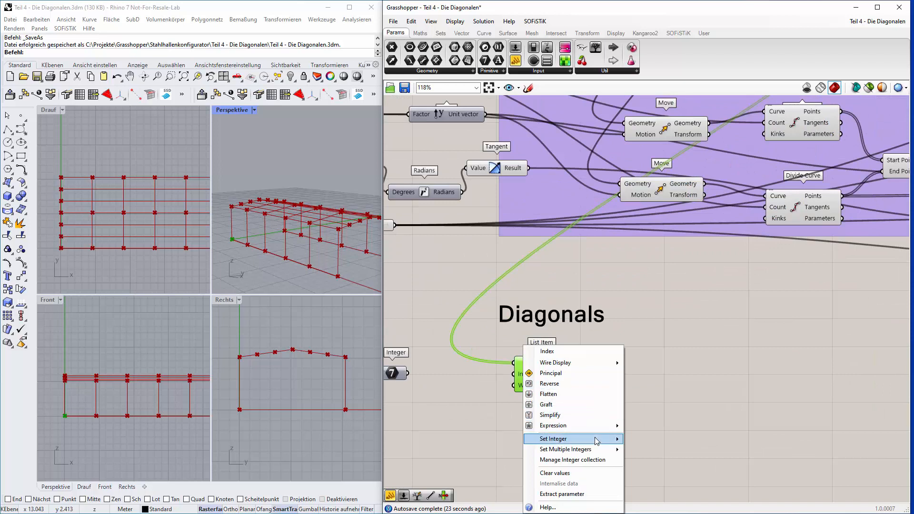
mouse_move(596, 441)
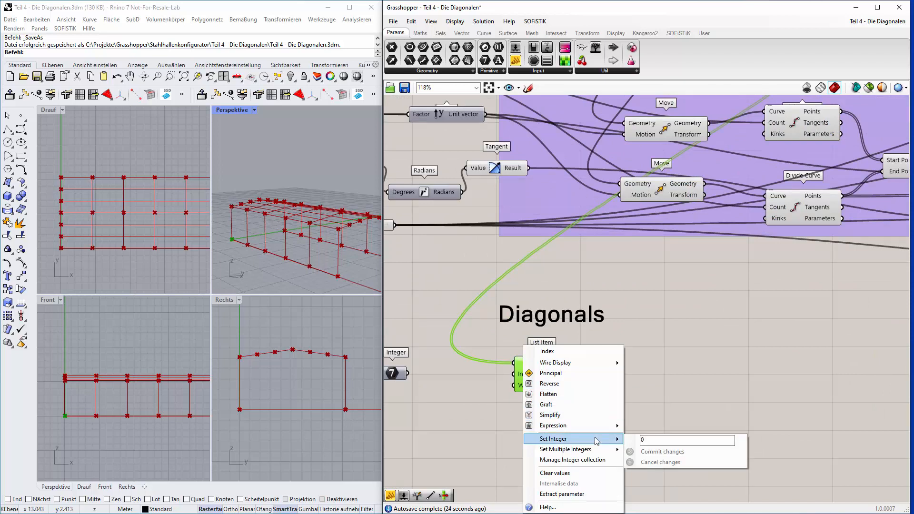
mouse_move(608, 427)
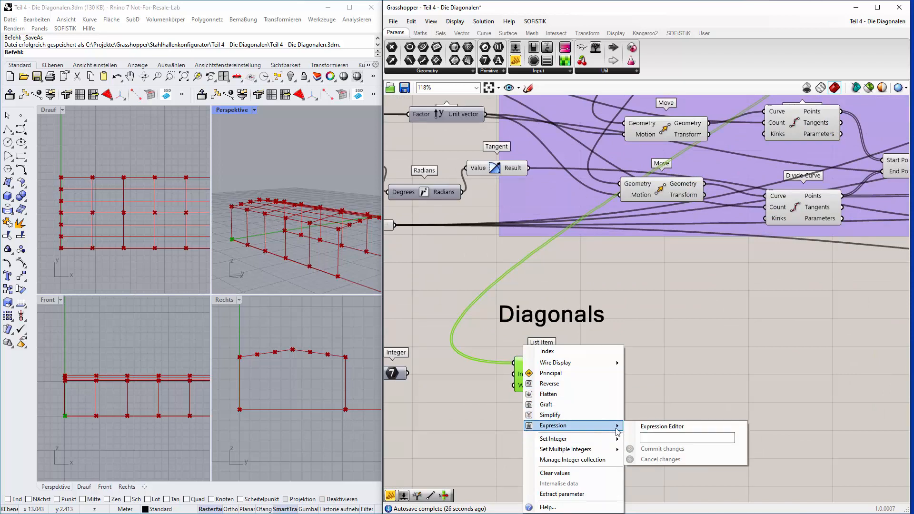
click(652, 436)
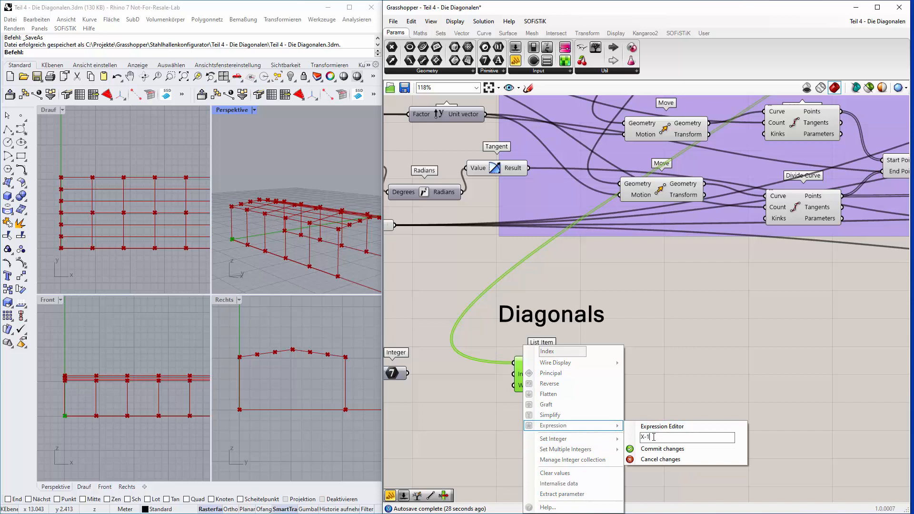
click(650, 451)
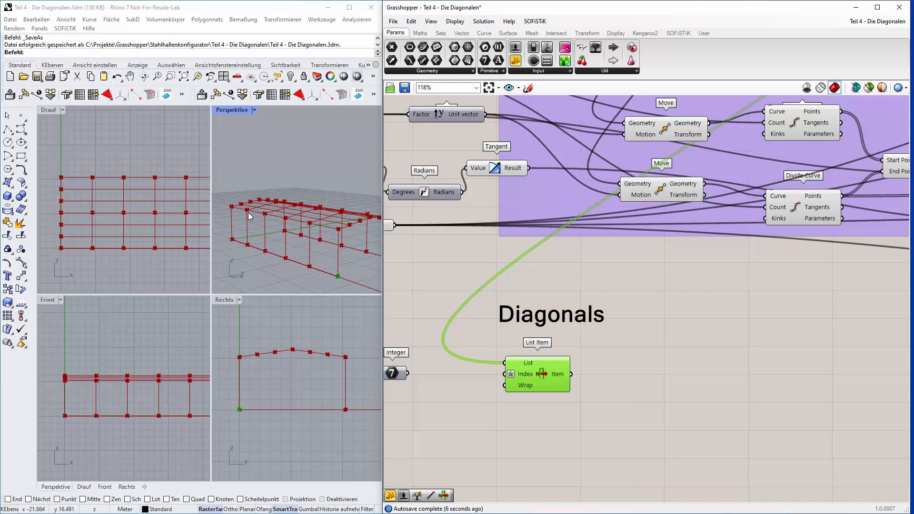
Add a second List Item component directly below the first one in the Diagonals area.
scroll(701, 328, down, 3)
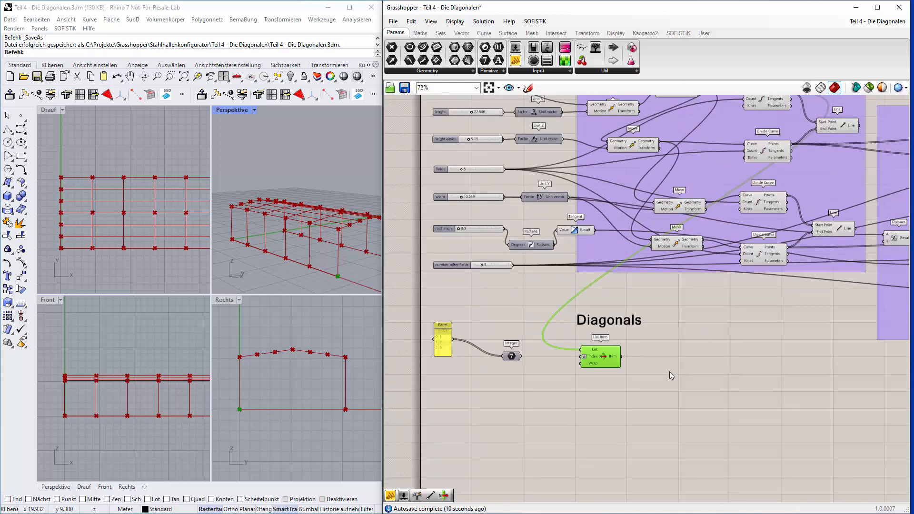
double_click(600, 398)
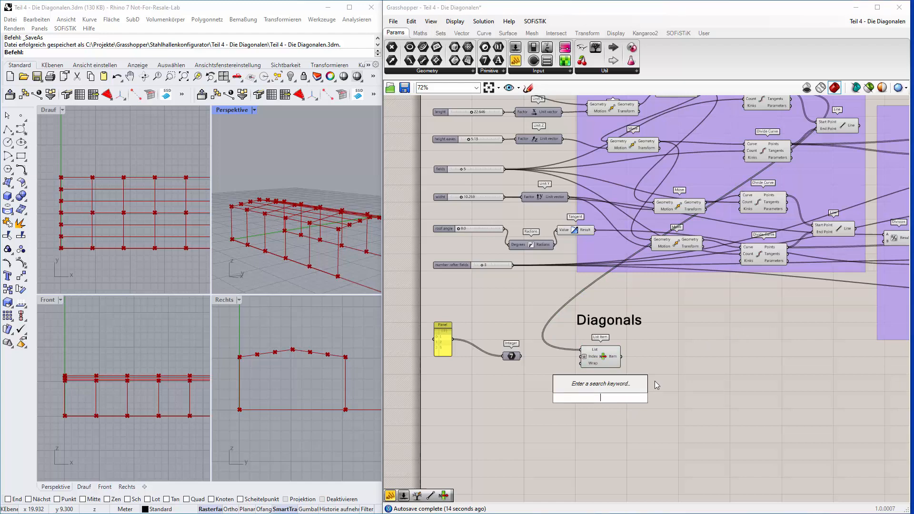
text(list item)
key(Return)
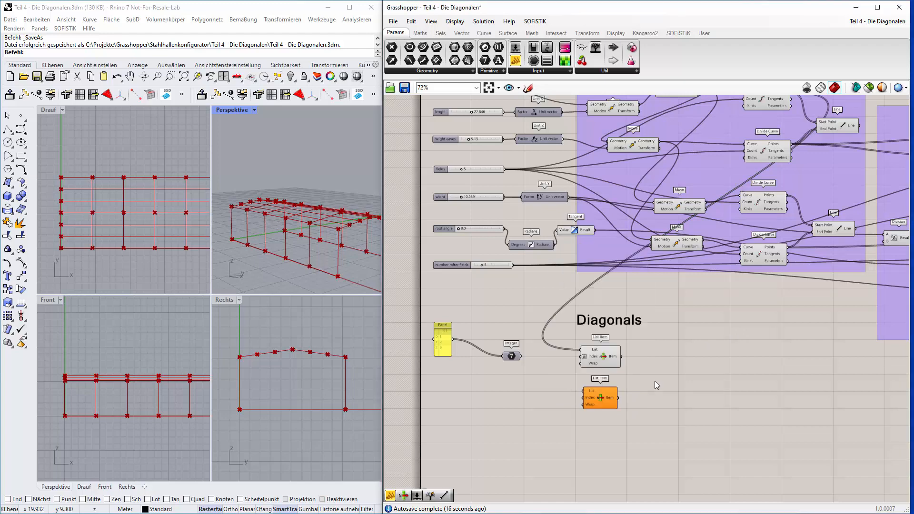
Connect the Points output of the second Divide Curve from the top in Walls to the List input of the lower List Item.
scroll(746, 346, down, 2)
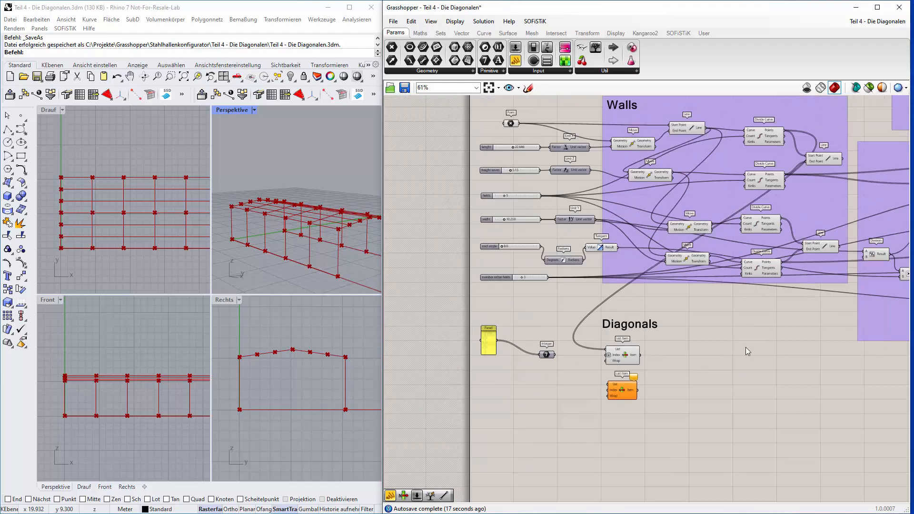
click(763, 181)
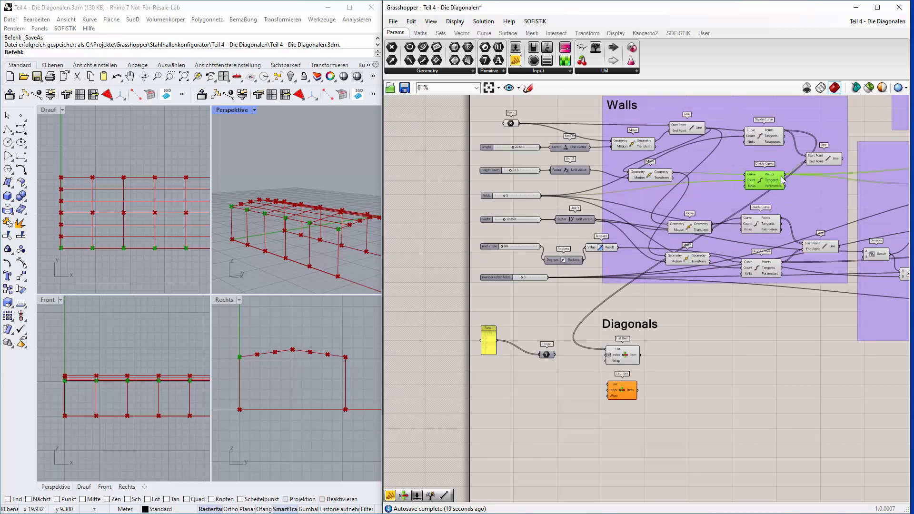
drag(786, 178, 611, 389)
scroll(654, 389, up, 3)
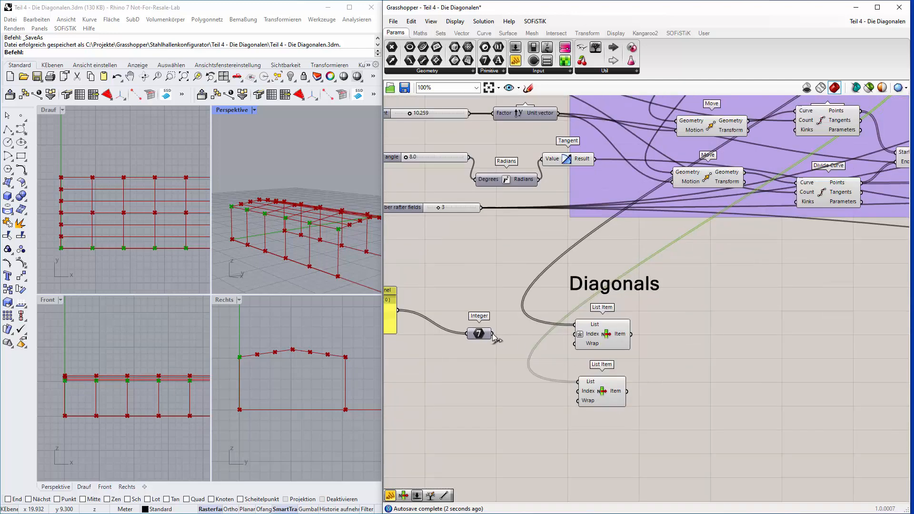
Connect the Integer parameter to the Index inputs of both List Item components.
drag(493, 335, 575, 334)
right_drag(452, 376, 501, 373)
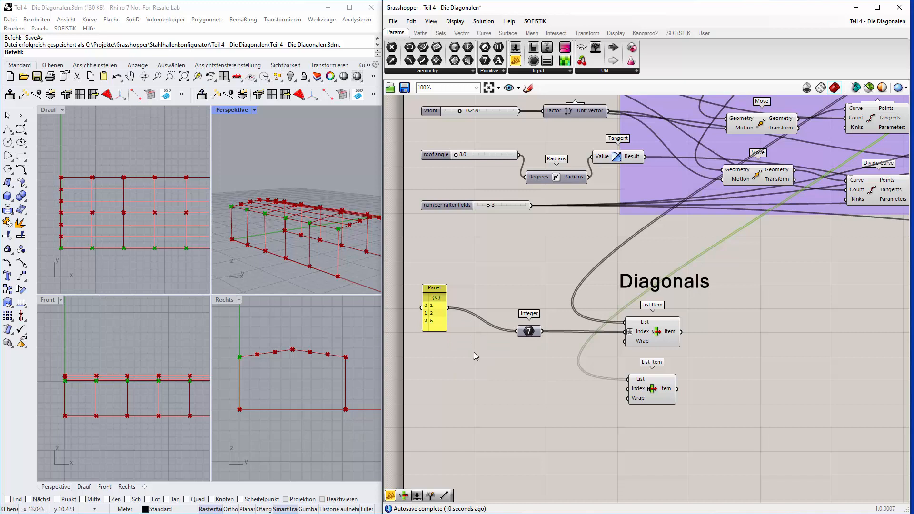
drag(542, 331, 642, 387)
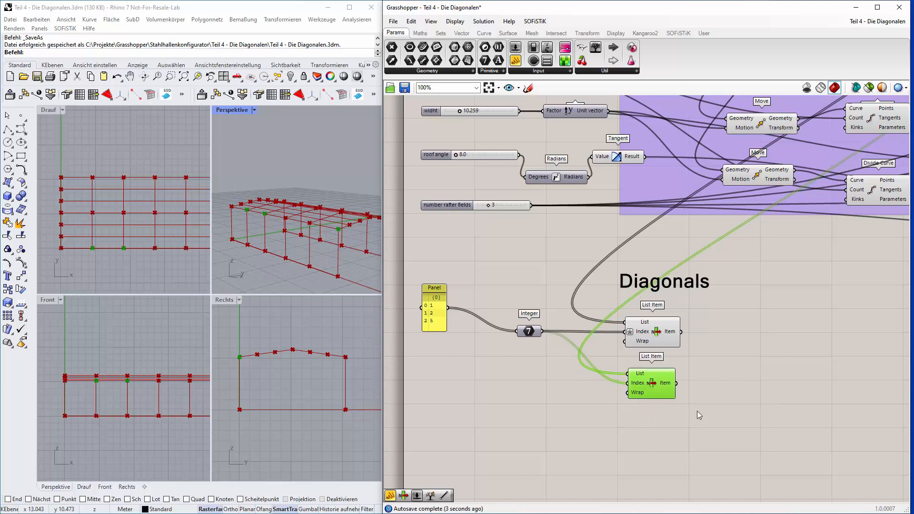
Add a Line component and connect the upper List Item's output to Start Point and the lower one's to End Point.
right_drag(697, 410, 660, 380)
click(683, 360)
double_click(684, 361)
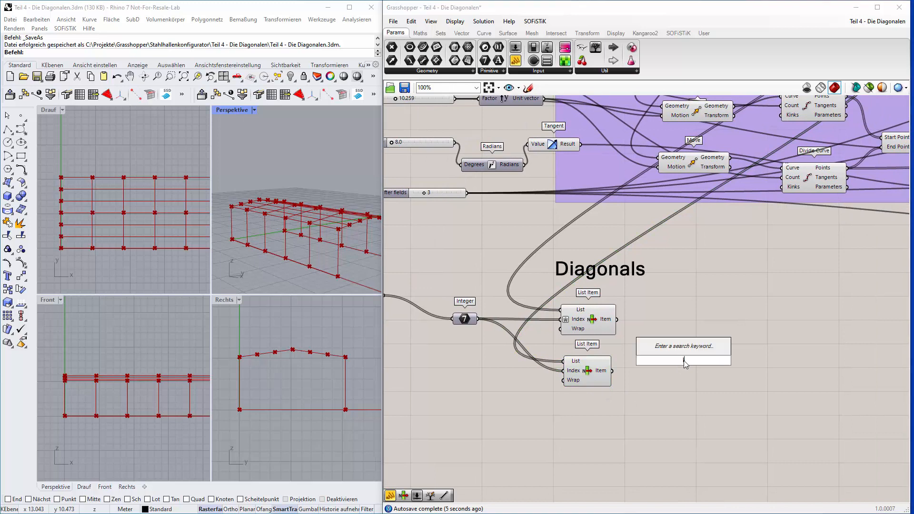
text(line)
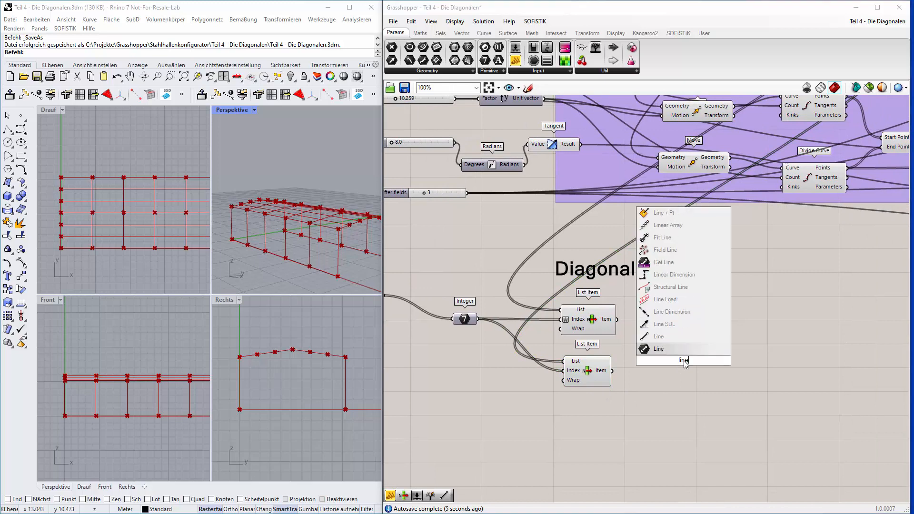
click(675, 349)
drag(617, 318, 653, 367)
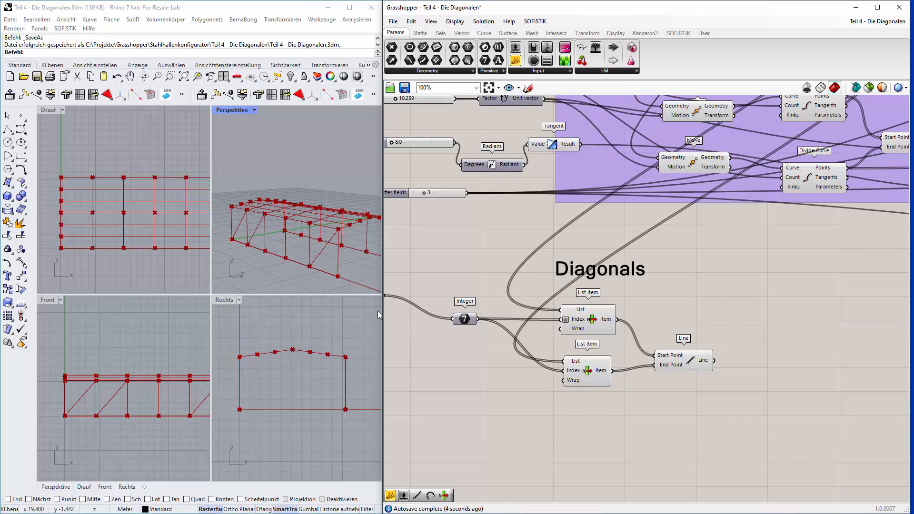
Change the second field number in the panel feeding the Integer parameter to 3.
right_drag(529, 374, 618, 353)
scroll(478, 293, up, 2)
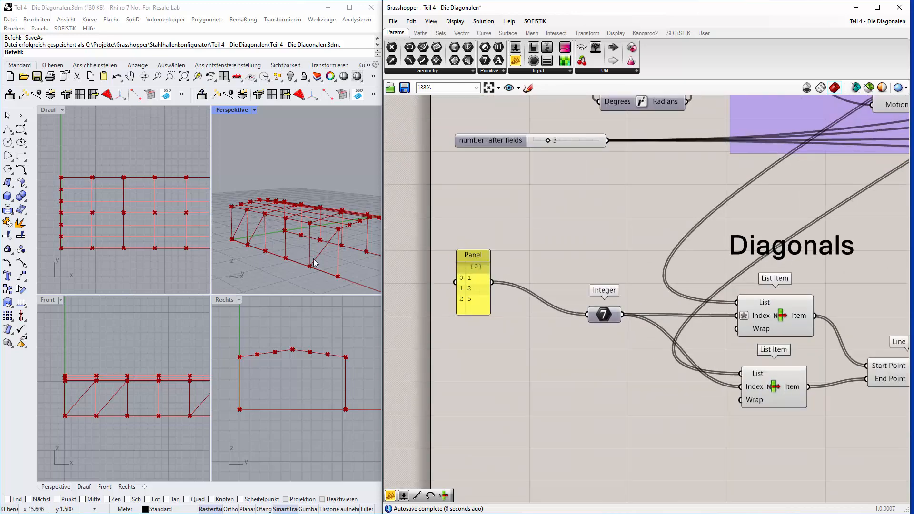
double_click(476, 285)
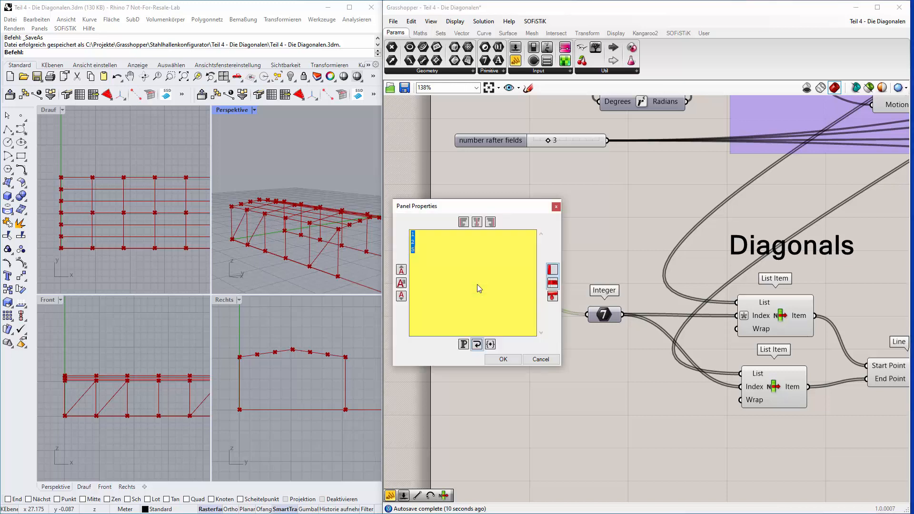
click(420, 243)
click(503, 359)
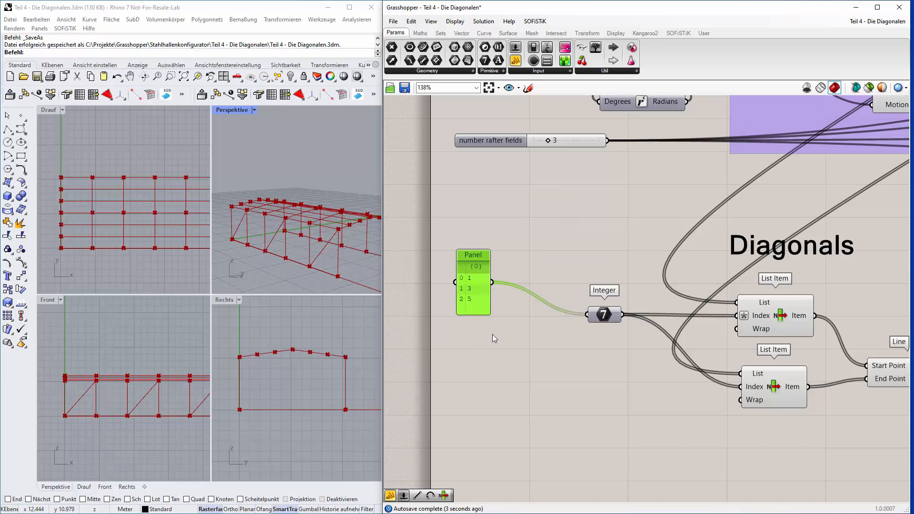
Duplicate both List Item components together with the Line component and place the copies below the originals.
scroll(492, 334, down, 1)
right_drag(566, 413, 472, 370)
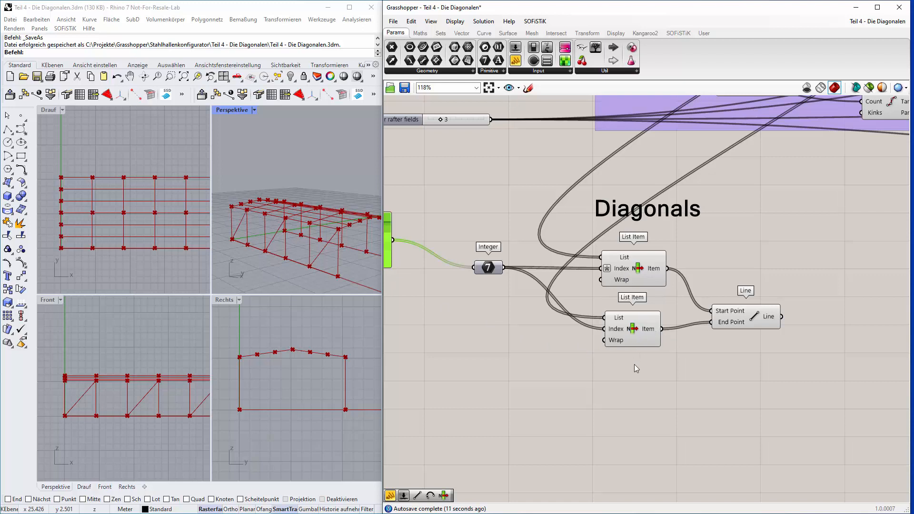
click(637, 266)
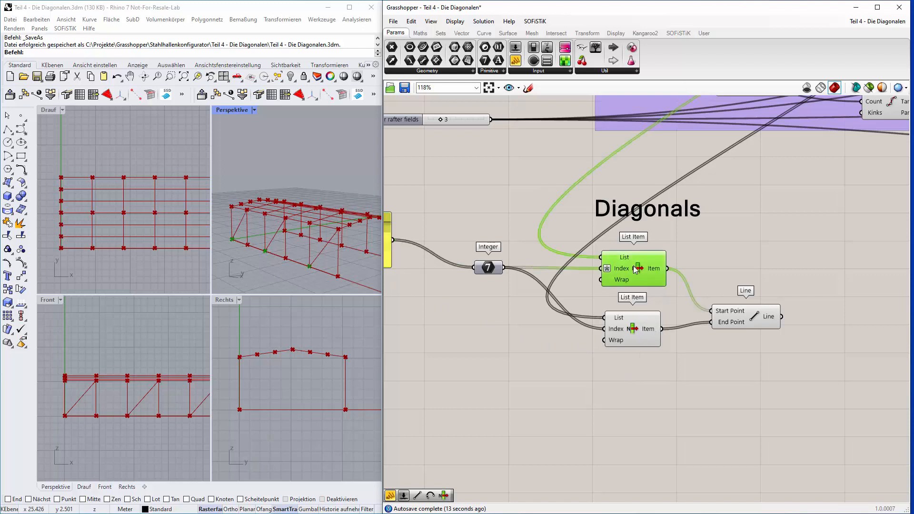
shift+click(643, 326)
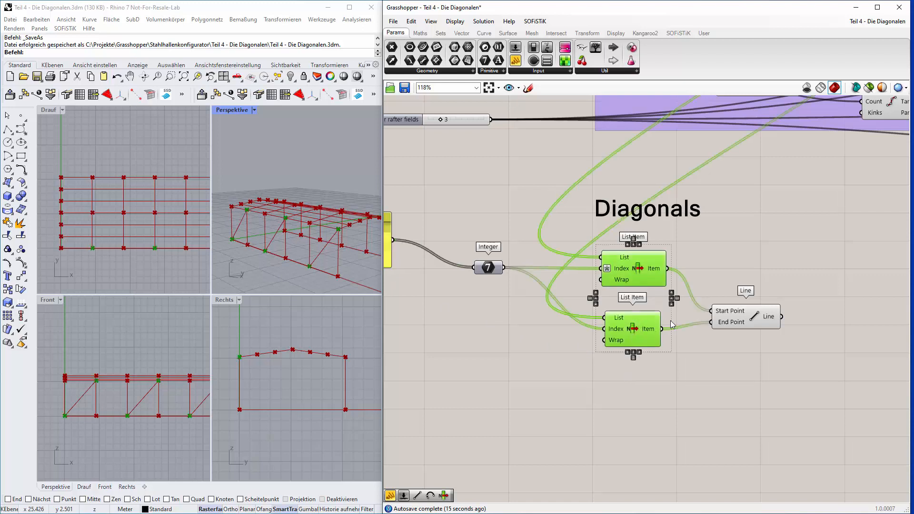
shift+click(733, 324)
key(ctrl+c)
key(ctrl+v)
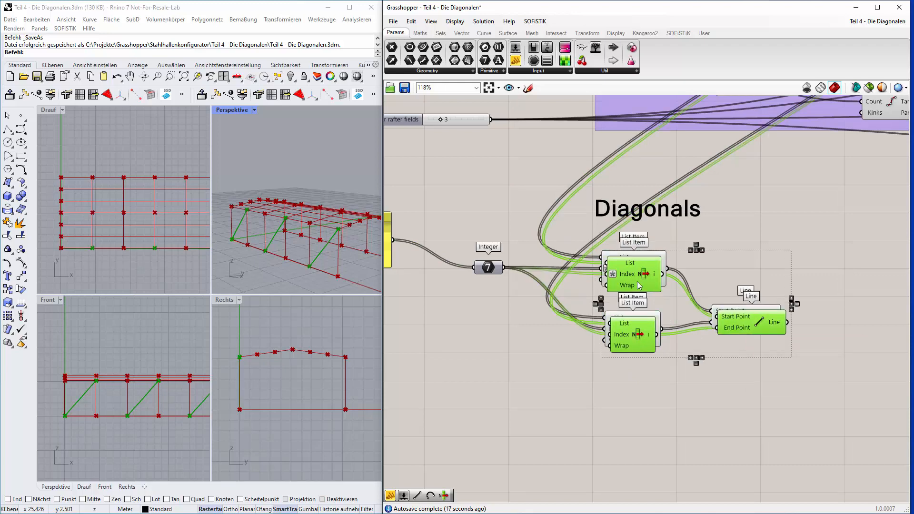
drag(638, 282, 640, 386)
click(693, 367)
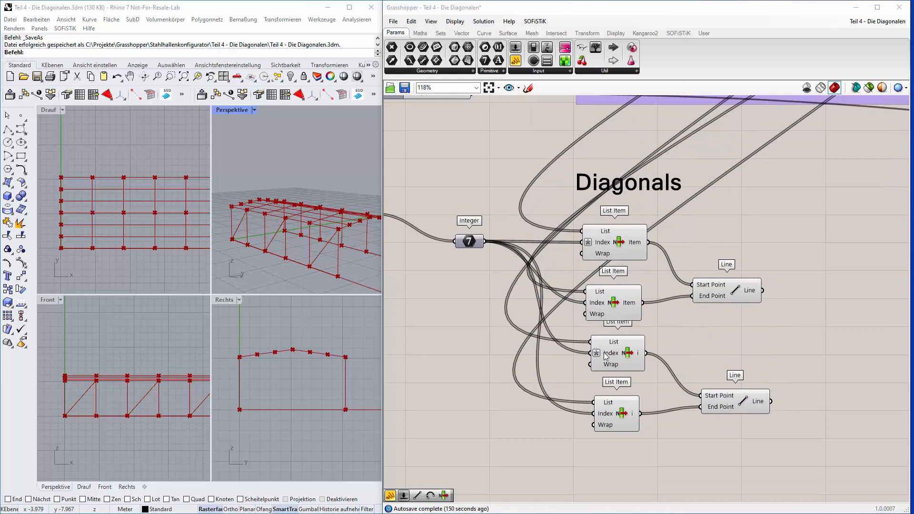
Clear the Index expression of the upper copied List Item and apply X-1 to the Index input of the lower copy.
right_click(597, 357)
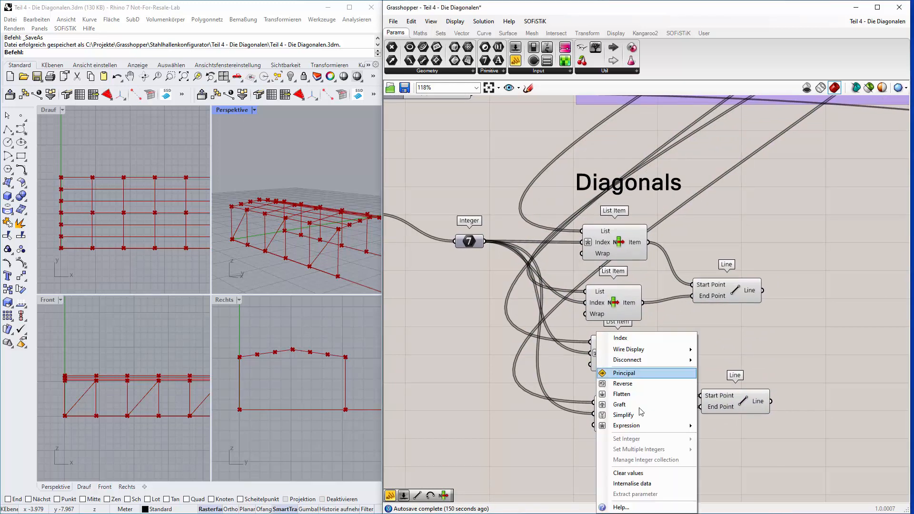
mouse_move(662, 427)
click(742, 437)
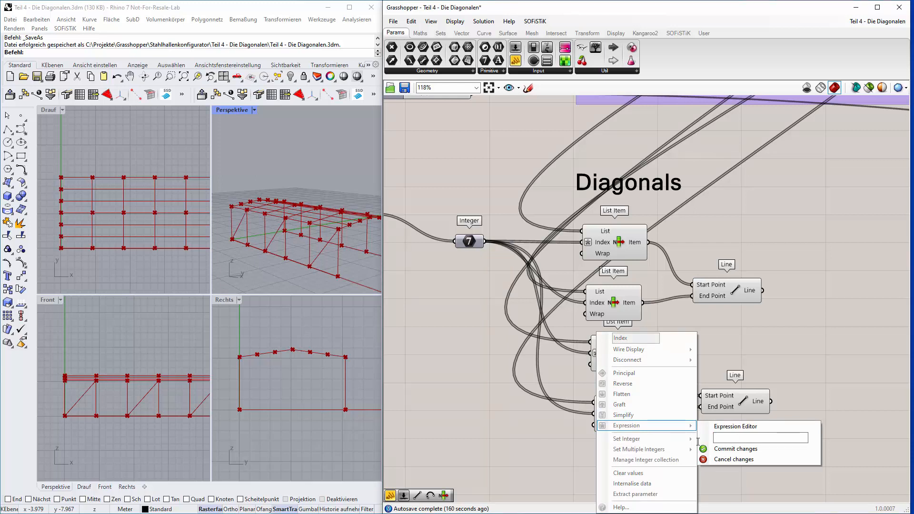
click(718, 450)
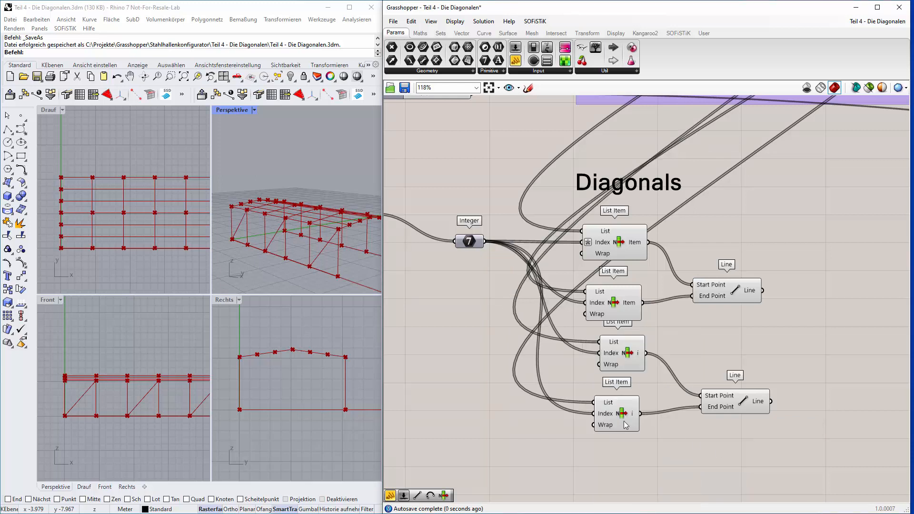
right_click(599, 417)
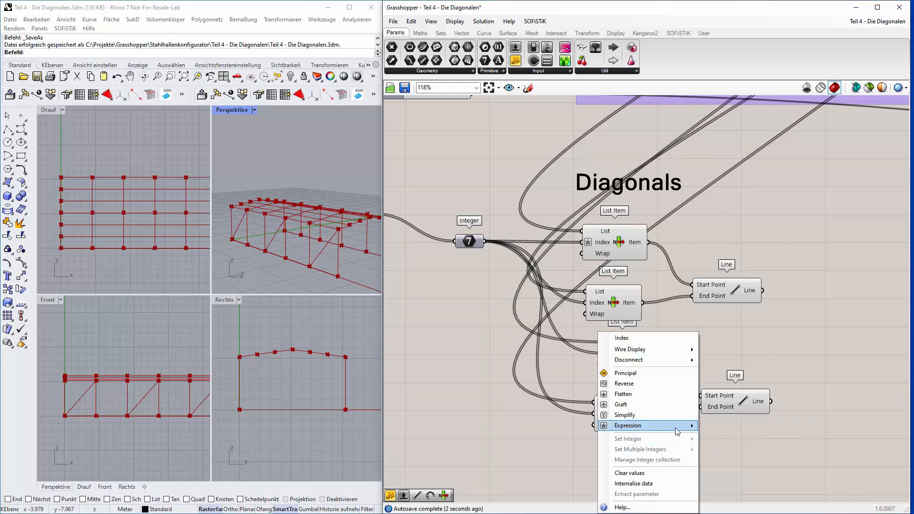
mouse_move(677, 429)
click(730, 437)
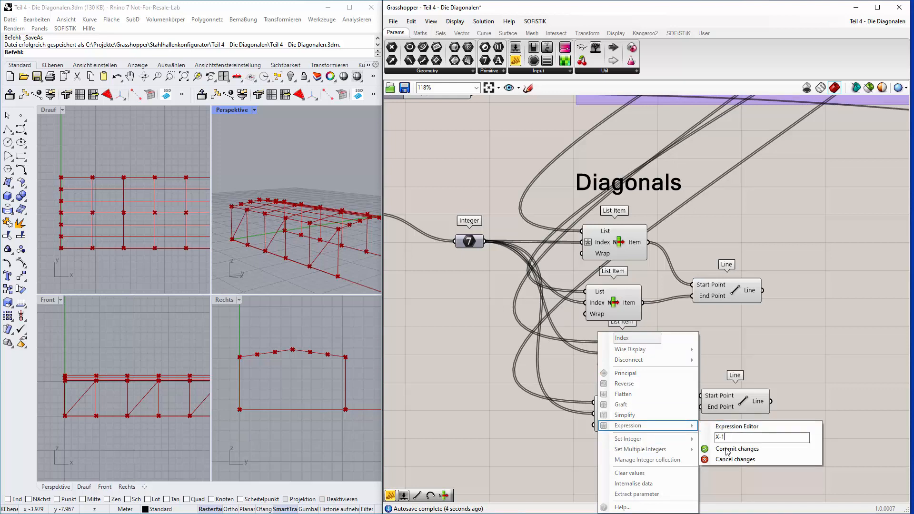
click(725, 450)
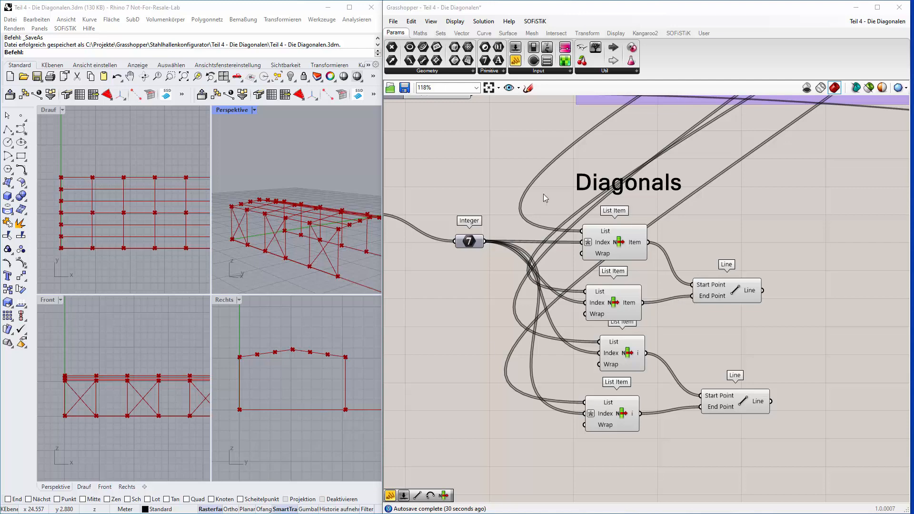
Combine the four List Item components and the two Line components under Diagonals into one cluster.
scroll(613, 306, down, 3)
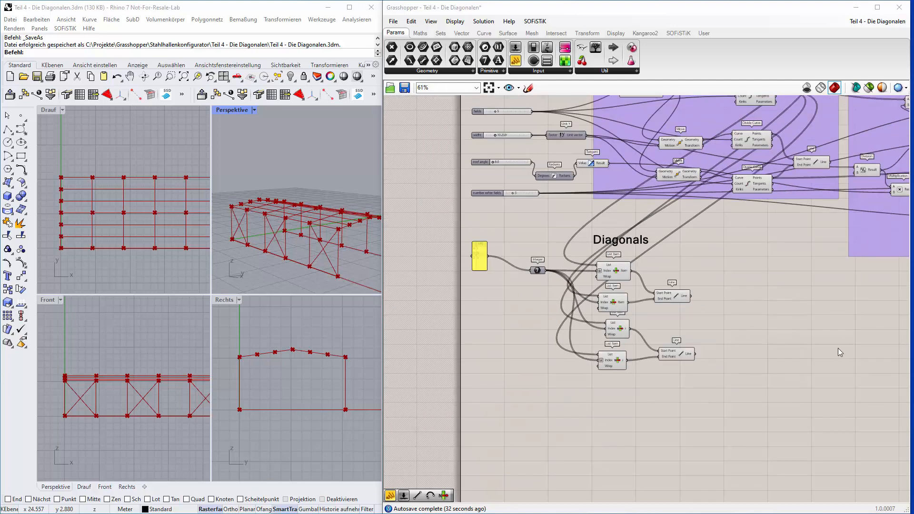
scroll(837, 347, down, 2)
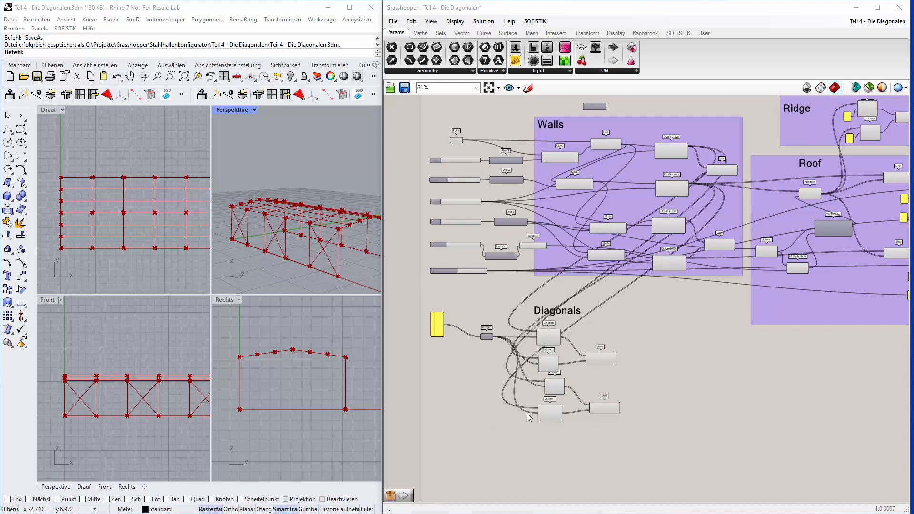
scroll(527, 417, up, 3)
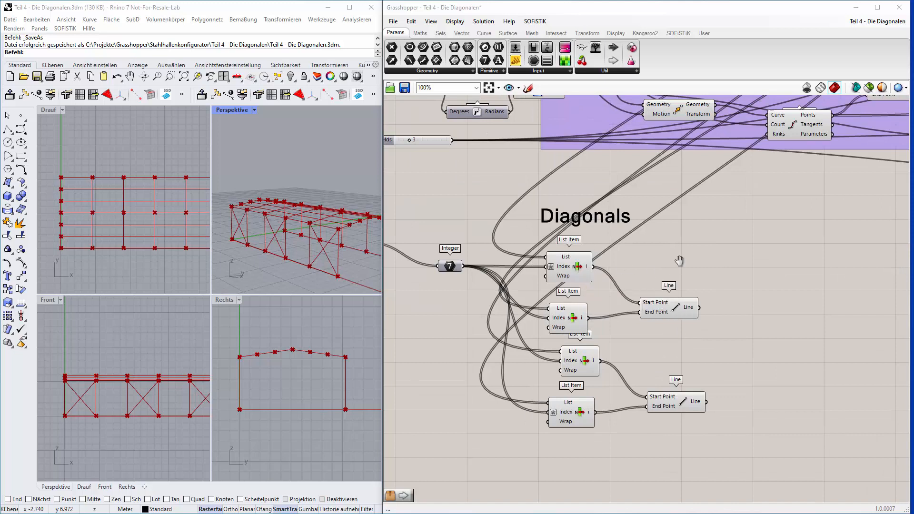
right_drag(679, 260, 744, 265)
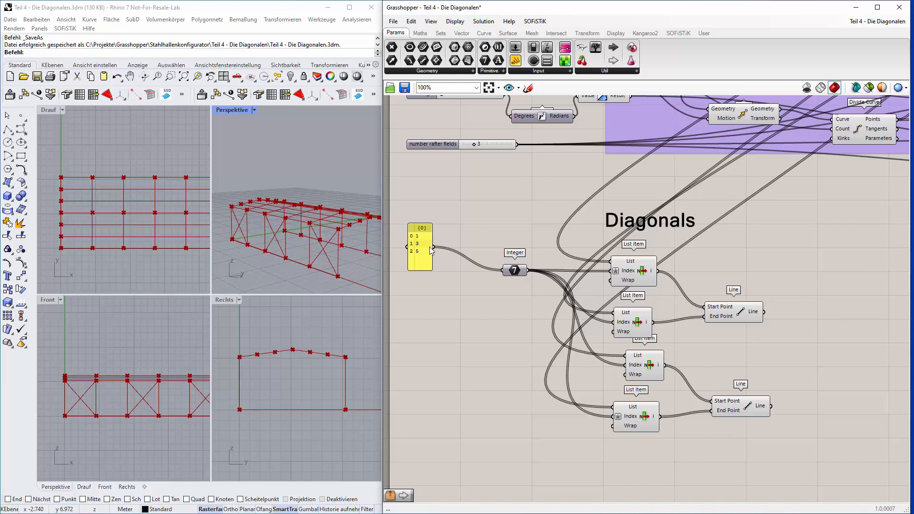
click(630, 270)
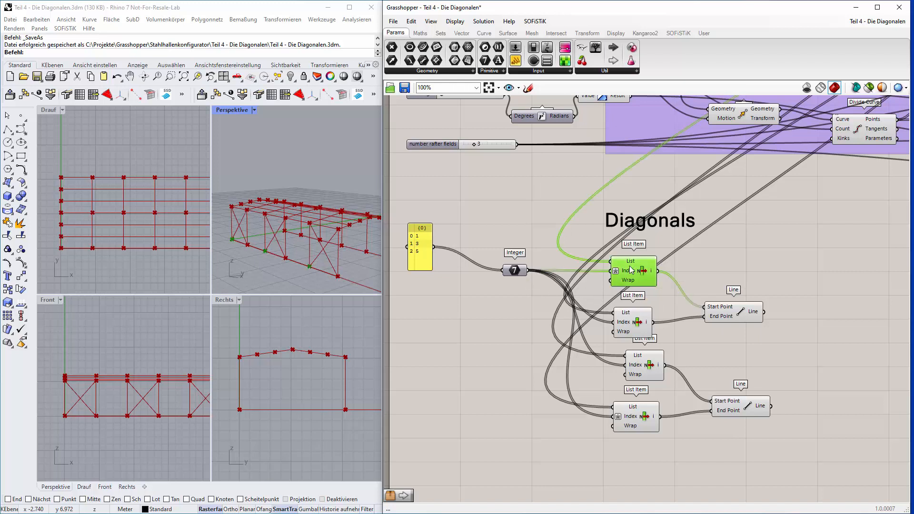
shift+click(633, 324)
shift+click(640, 364)
shift+click(640, 417)
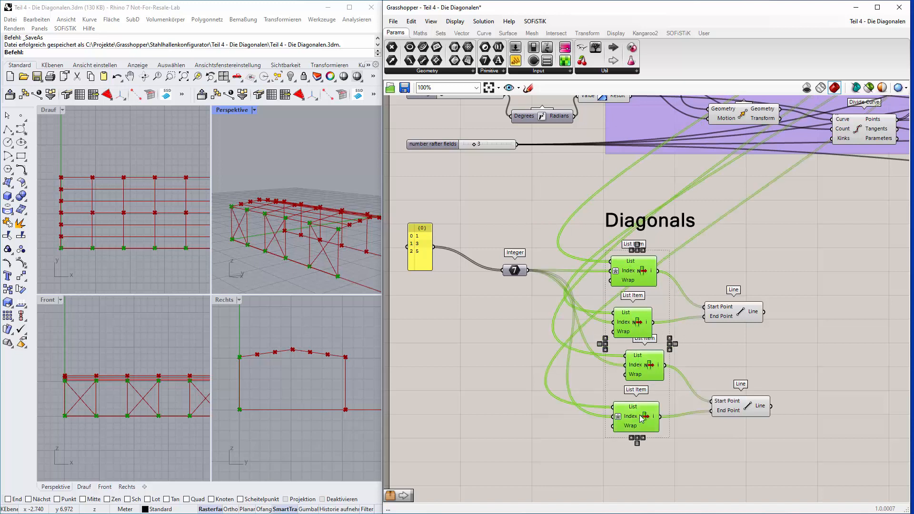
shift+click(721, 405)
shift+click(726, 312)
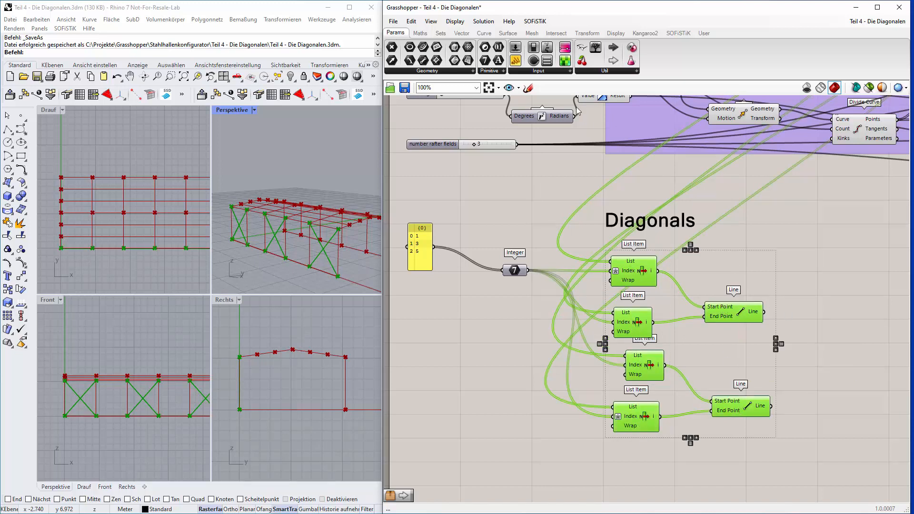
click(411, 22)
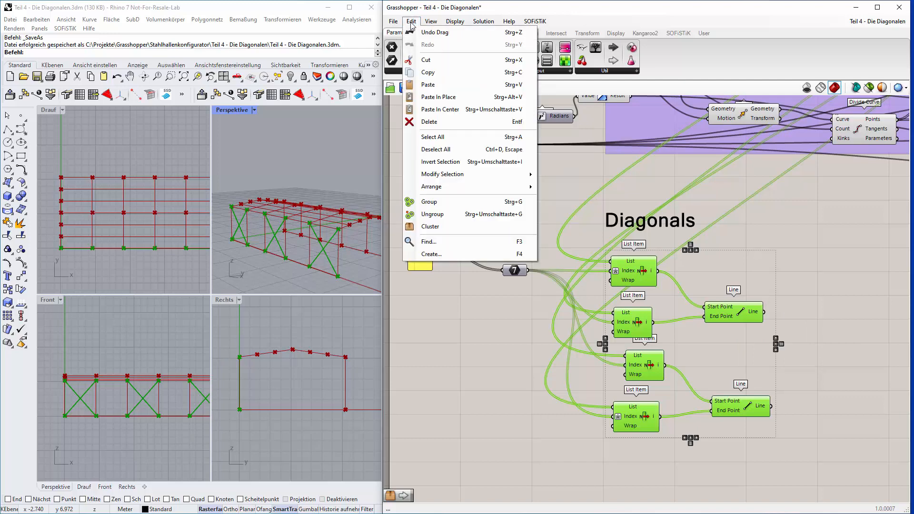
click(429, 227)
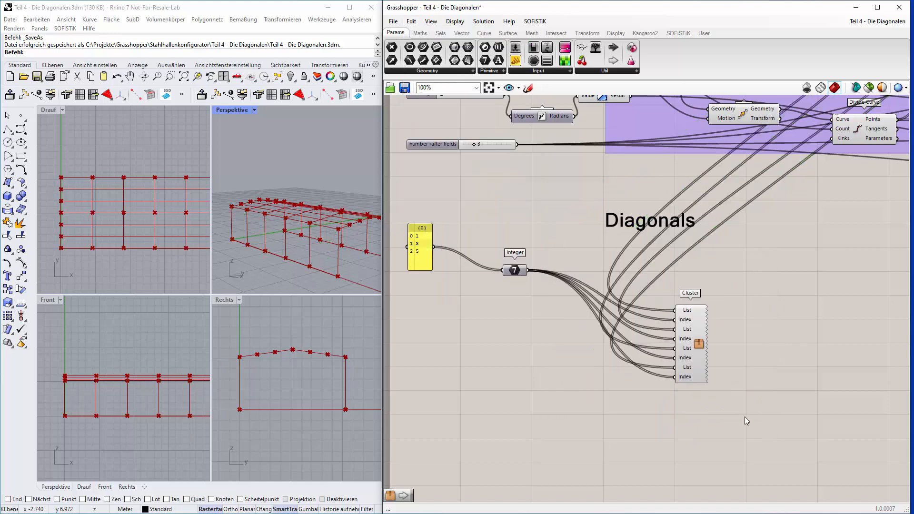
Open the Diagonals cluster for editing and line up the third List Item and its List and Index inputs with the others.
click(698, 344)
double_click(698, 344)
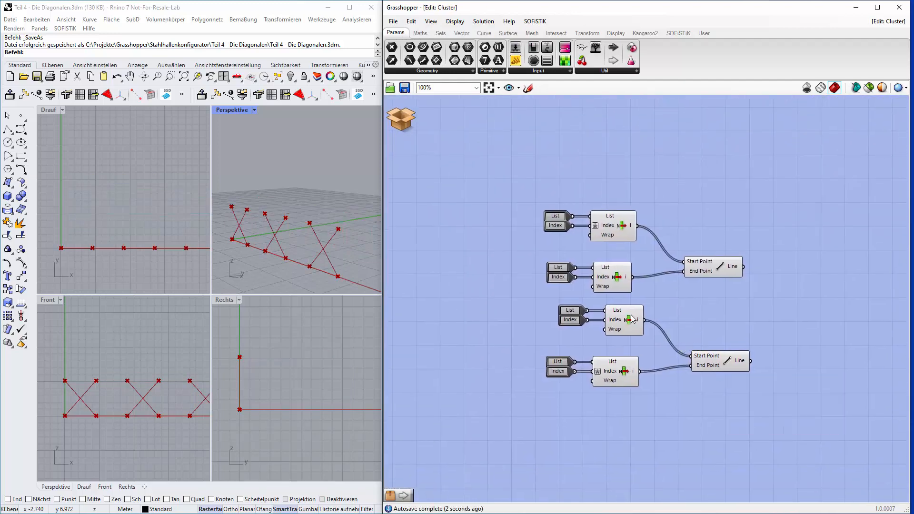
drag(625, 319, 616, 319)
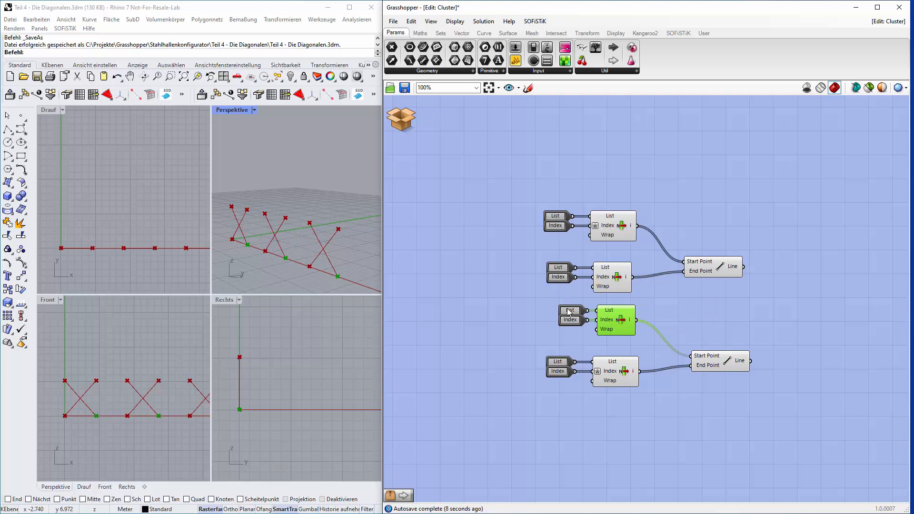
drag(569, 312, 546, 323)
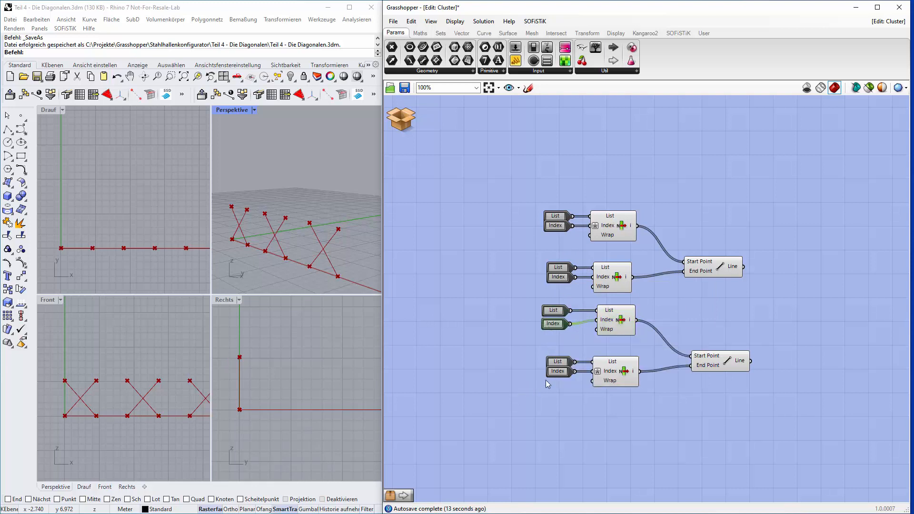
Place three new Cluster Input components in a column beside the existing List and Index inputs.
click(560, 216)
click(638, 73)
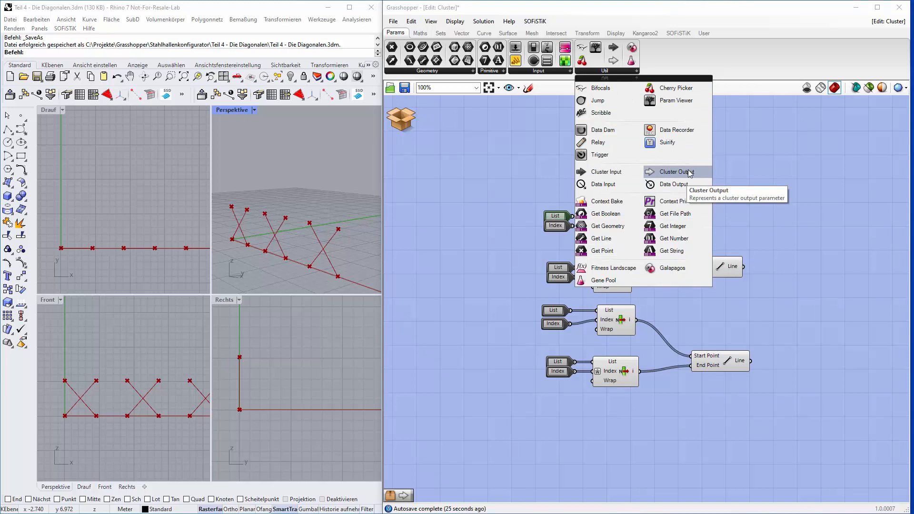
click(611, 171)
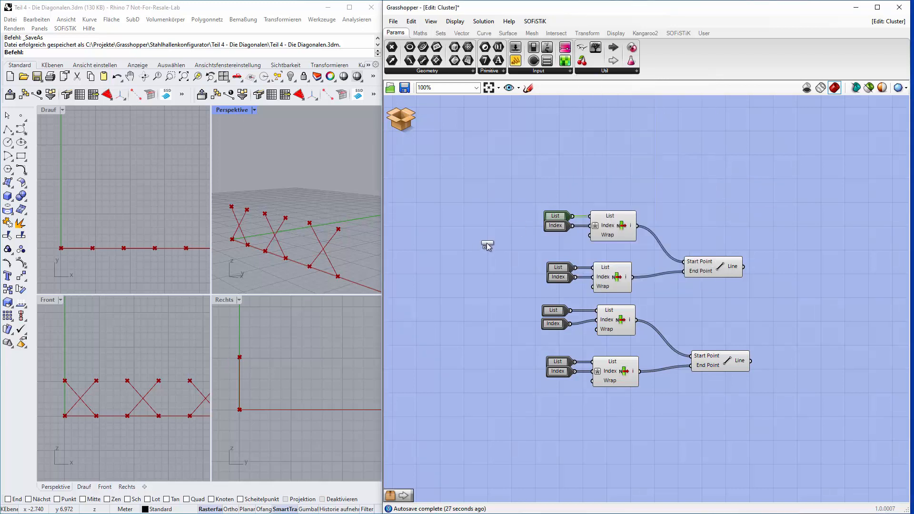
click(487, 242)
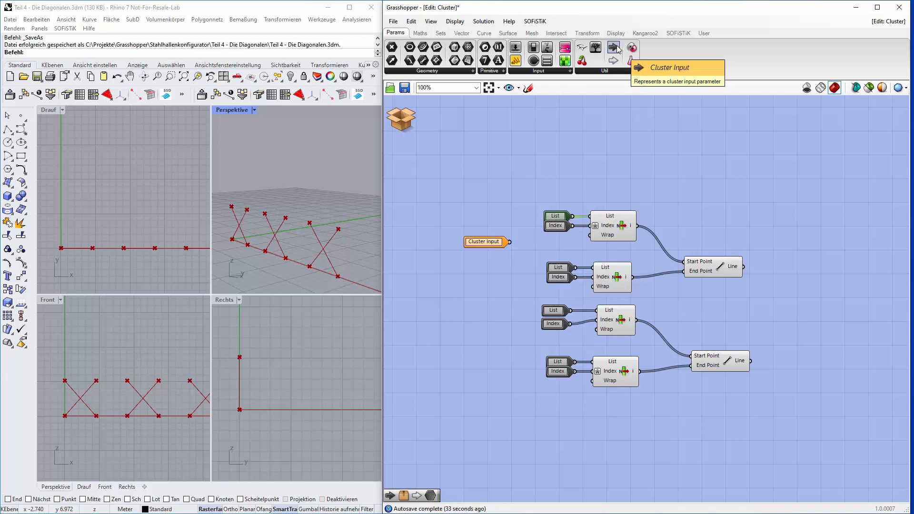
drag(617, 49, 485, 269)
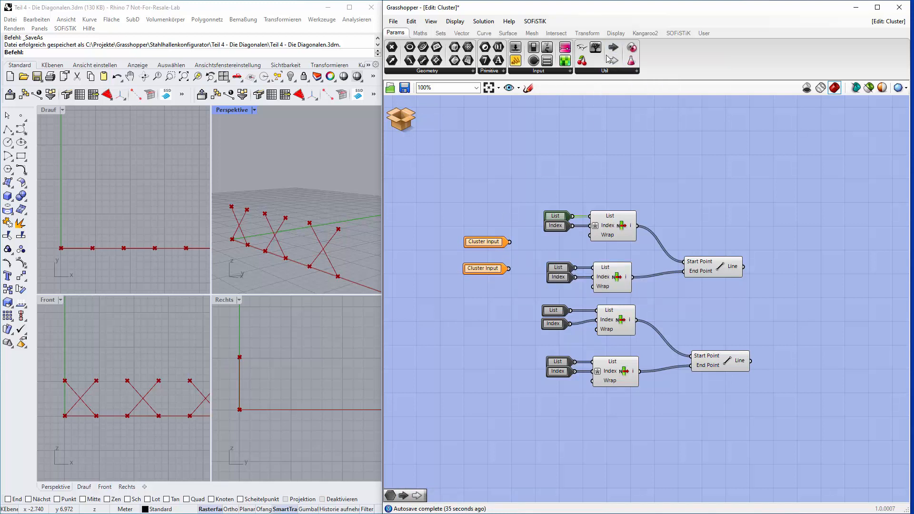
drag(611, 58, 478, 312)
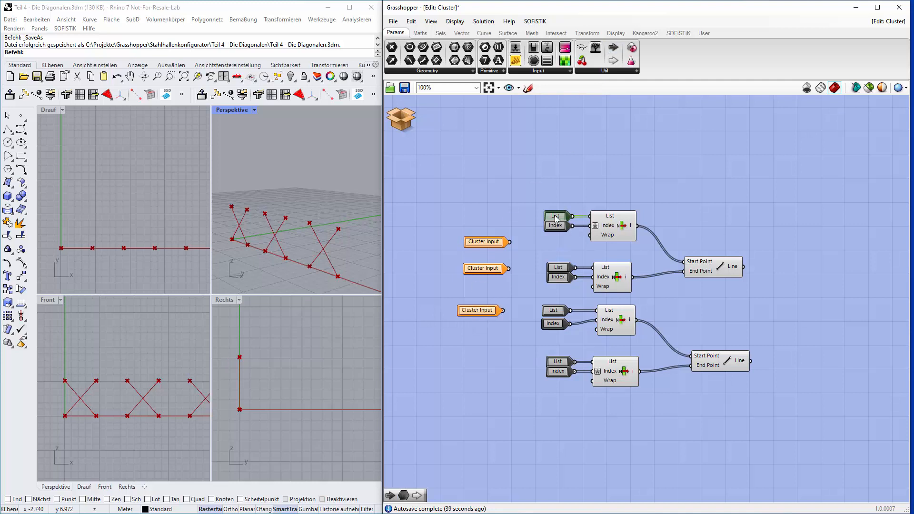
Delete all the old List and Index cluster inputs feeding the four List Item components.
key(Delete)
click(555, 268)
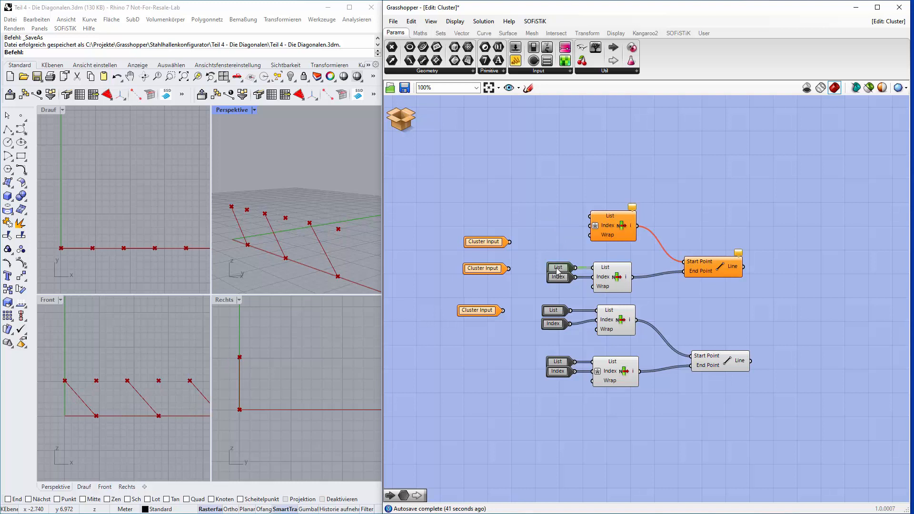
key(Delete)
click(558, 279)
key(Delete)
click(550, 309)
key(Delete)
click(555, 321)
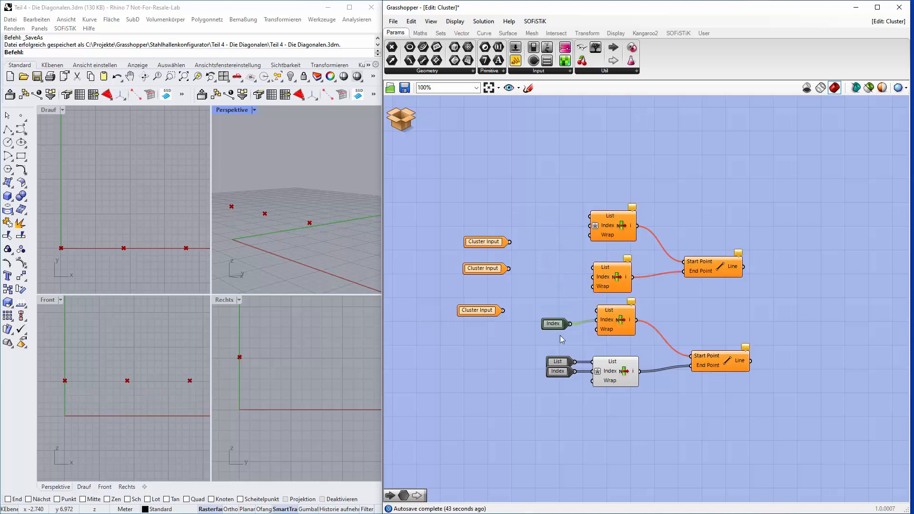
key(Delete)
click(564, 362)
key(Delete)
click(563, 376)
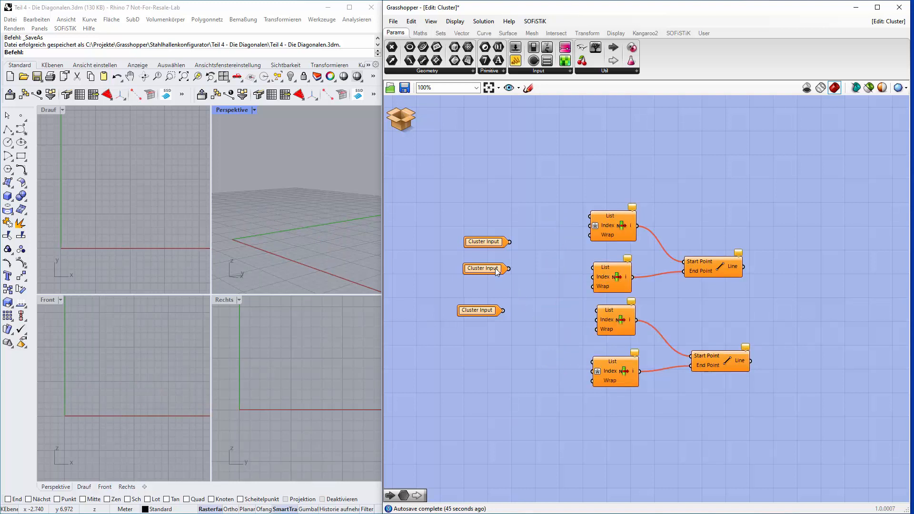
Give the uppermost new cluster input the nickname Data 1.
double_click(483, 241)
click(490, 225)
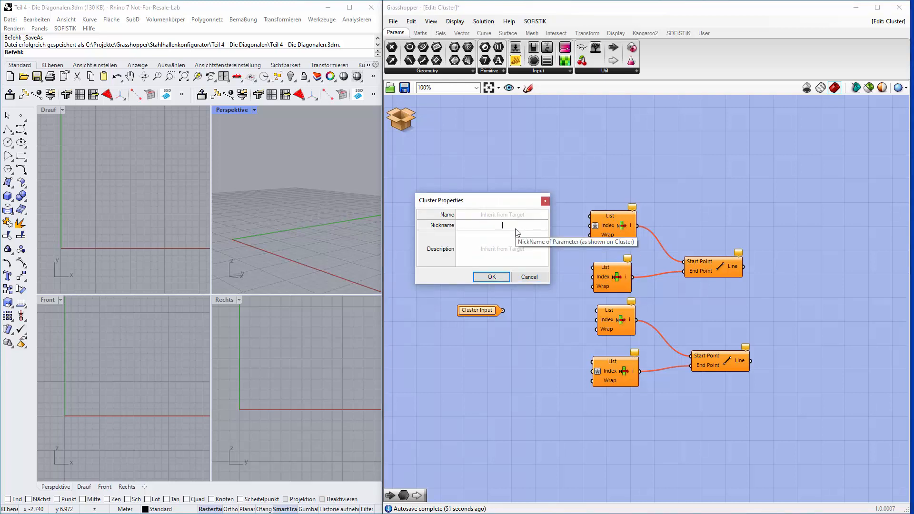
text(Data 1)
click(484, 277)
double_click(487, 276)
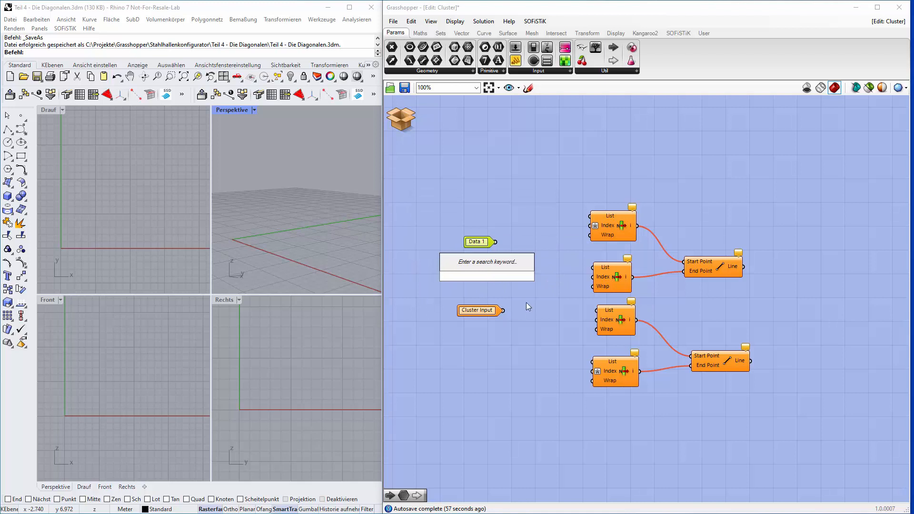
click(527, 303)
Give the middle cluster input the nickname Data 2.
double_click(481, 269)
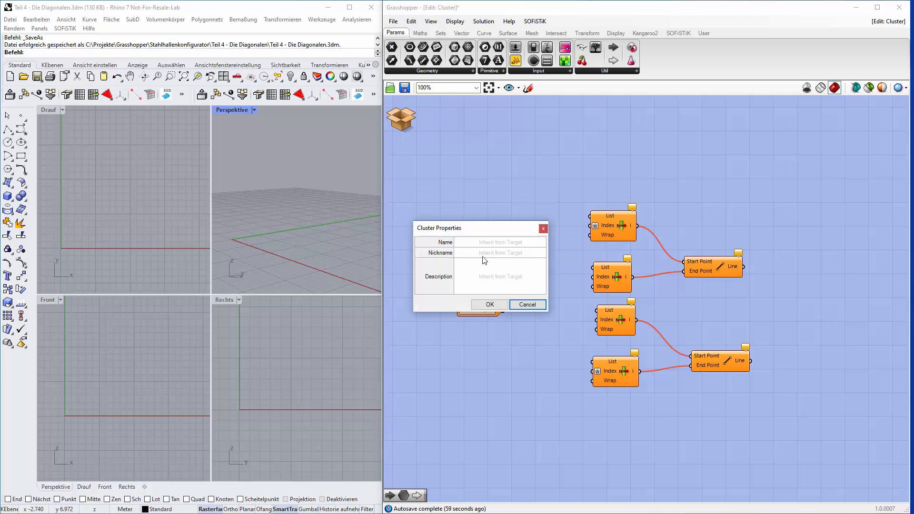
text(Data 2)
click(489, 304)
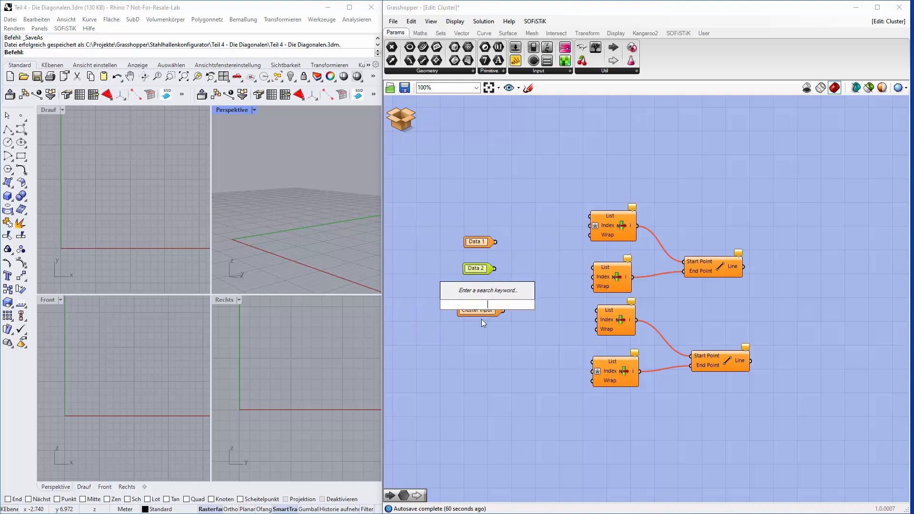
click(479, 311)
Give the lowest cluster input the nickname Integer and align it under the other two inputs.
double_click(480, 312)
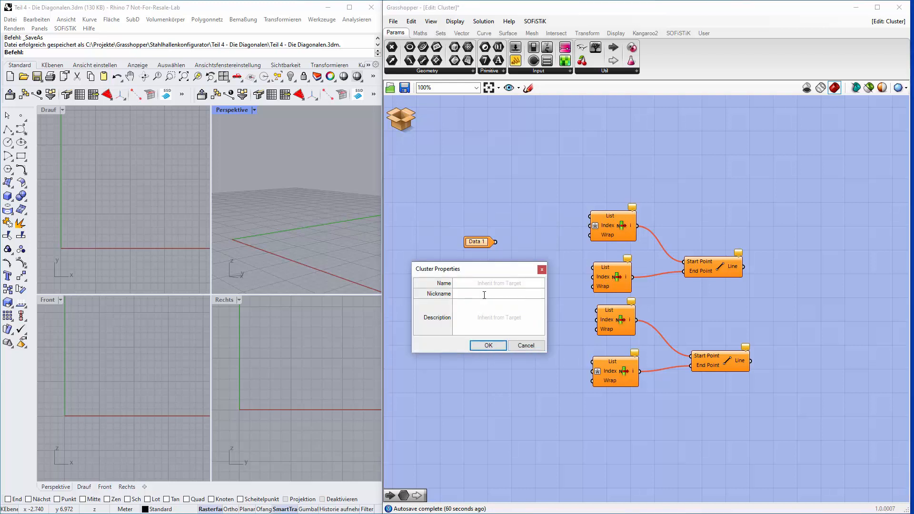
text(Integer)
click(488, 346)
double_click(488, 344)
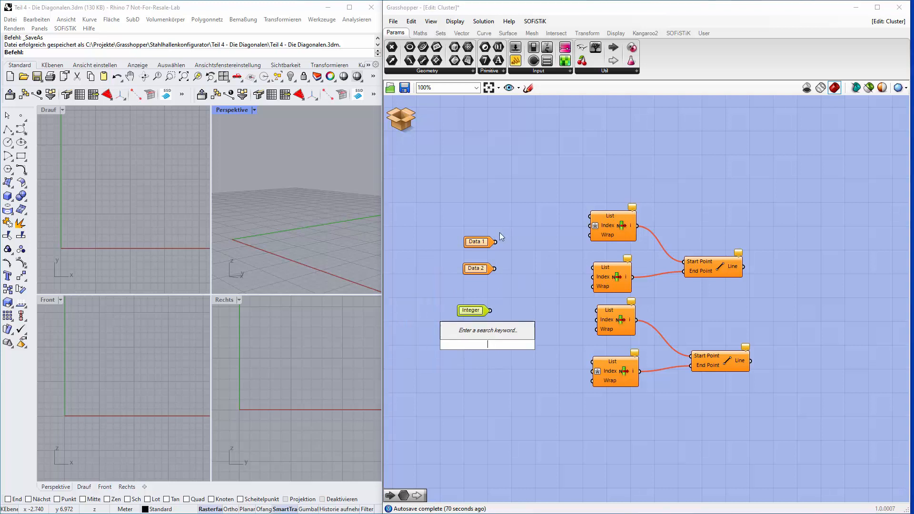
click(484, 312)
drag(484, 312, 488, 311)
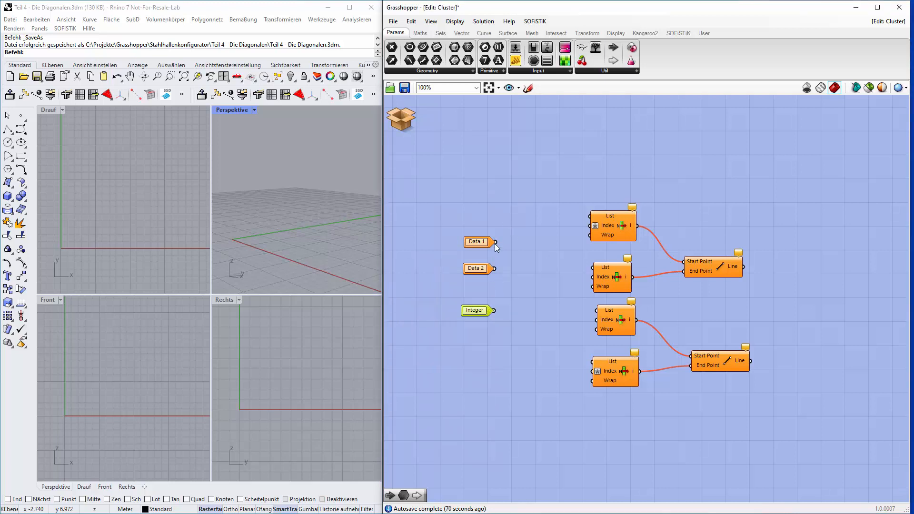
Connect Data 1 and Data 2 to the List inputs of the first and second List Item, and Integer to both Index inputs.
drag(495, 242, 590, 216)
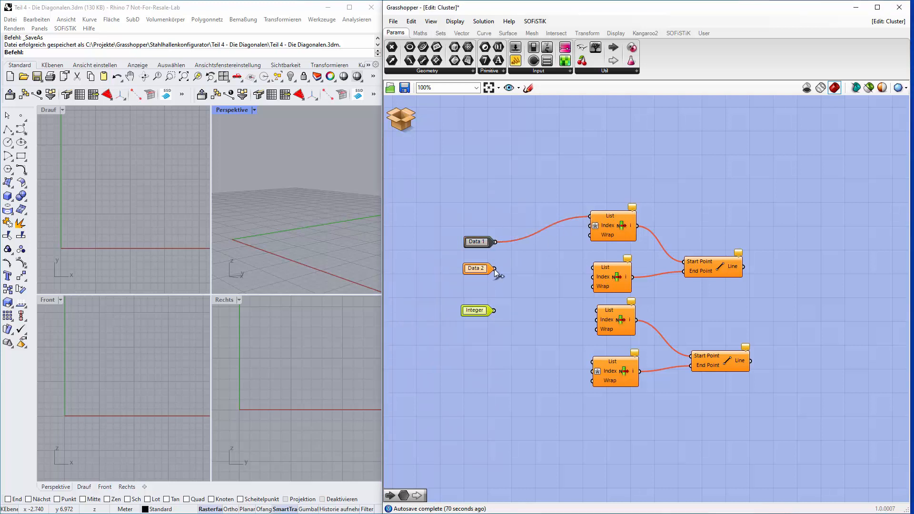
drag(494, 268, 592, 267)
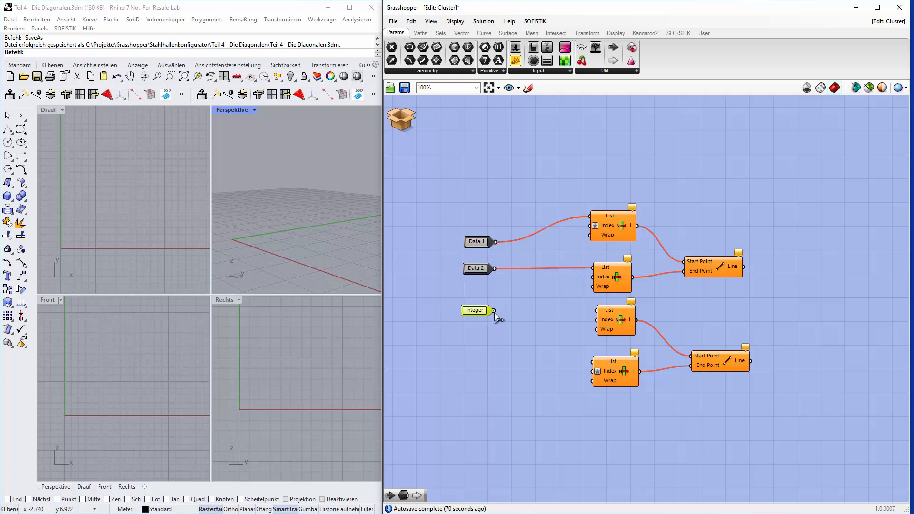
drag(494, 310, 589, 225)
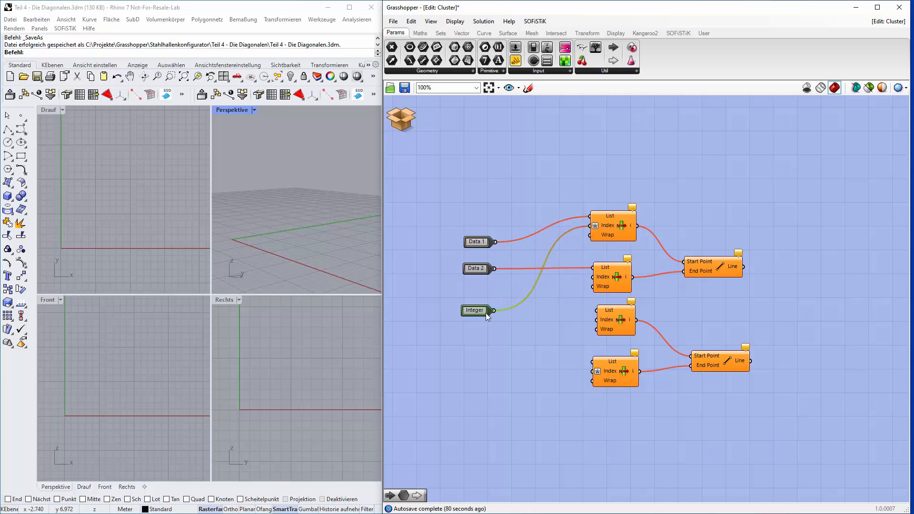
drag(493, 311, 593, 277)
Wire Data 1, Data 2 and Integer to the lower two List Items in the same way and move the lowest components up.
drag(495, 242, 600, 312)
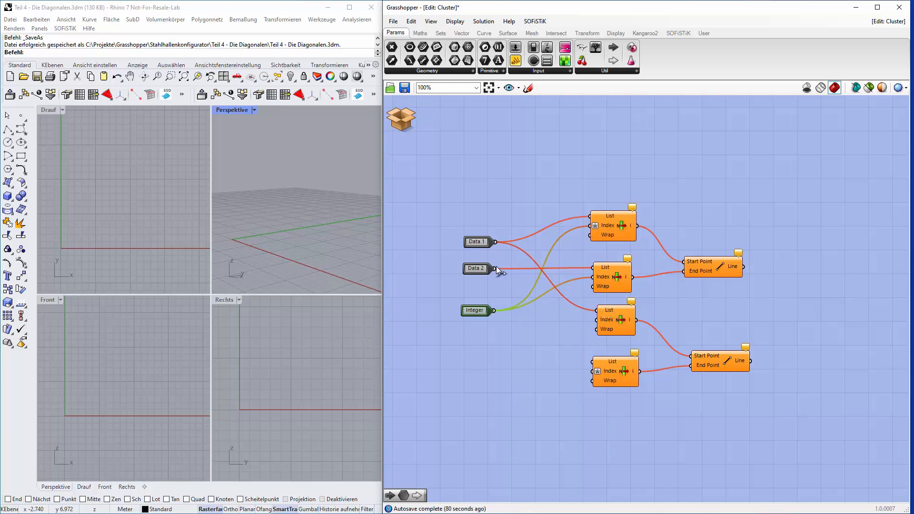
drag(523, 296, 573, 361)
drag(494, 310, 596, 319)
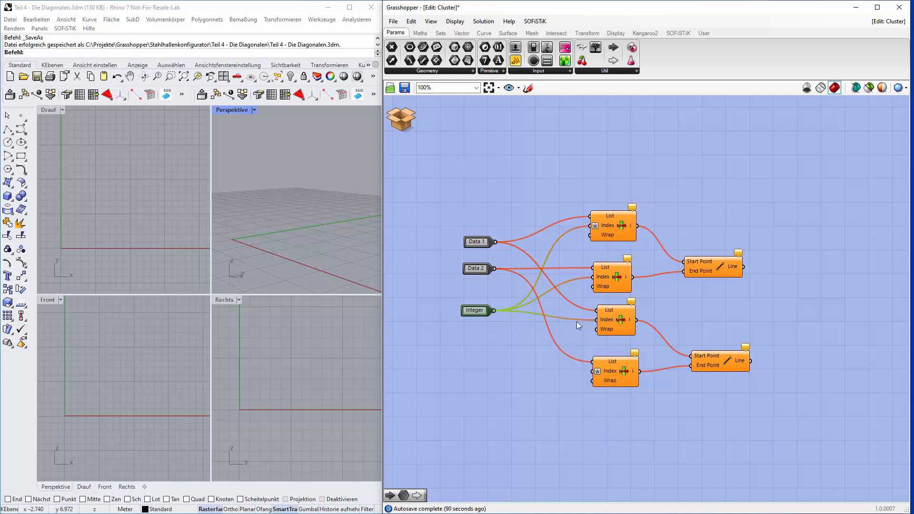
drag(495, 310, 615, 364)
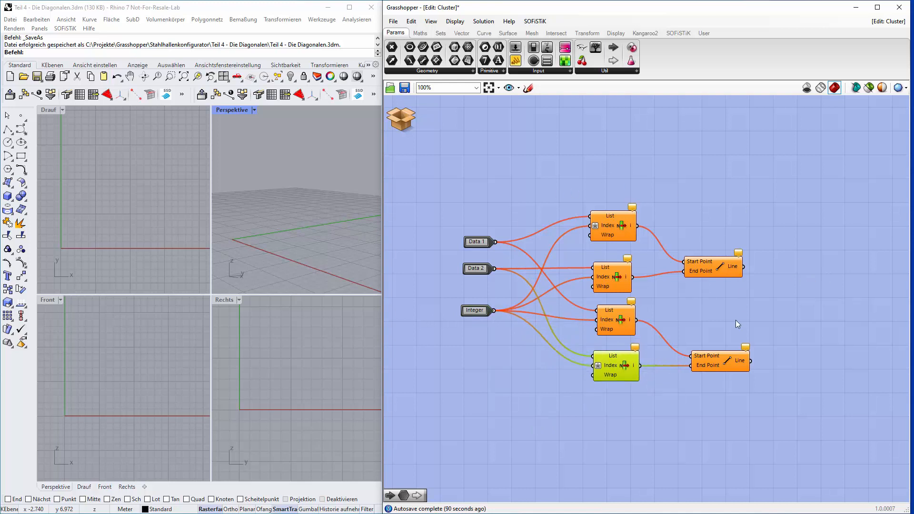
drag(716, 371, 711, 340)
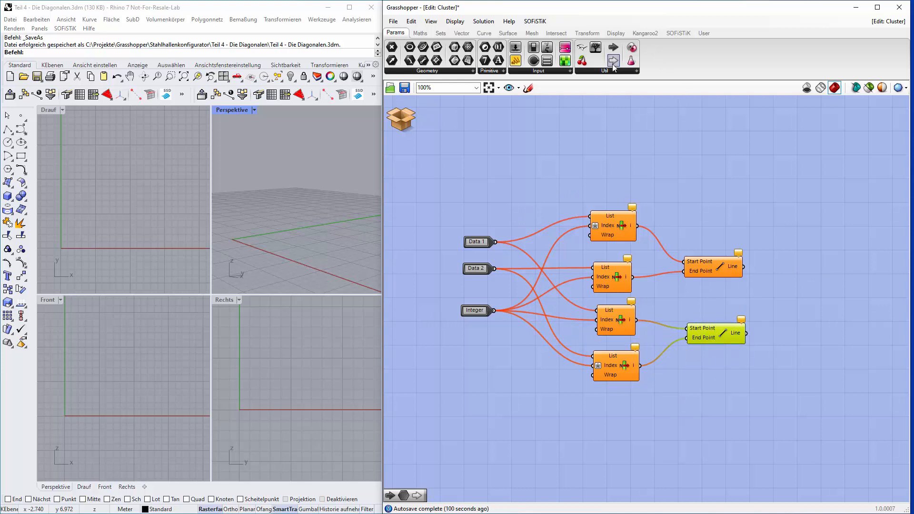
Add a Cluster Output beside the upper Line component and give it the nickname Linie 1.
drag(613, 60, 825, 270)
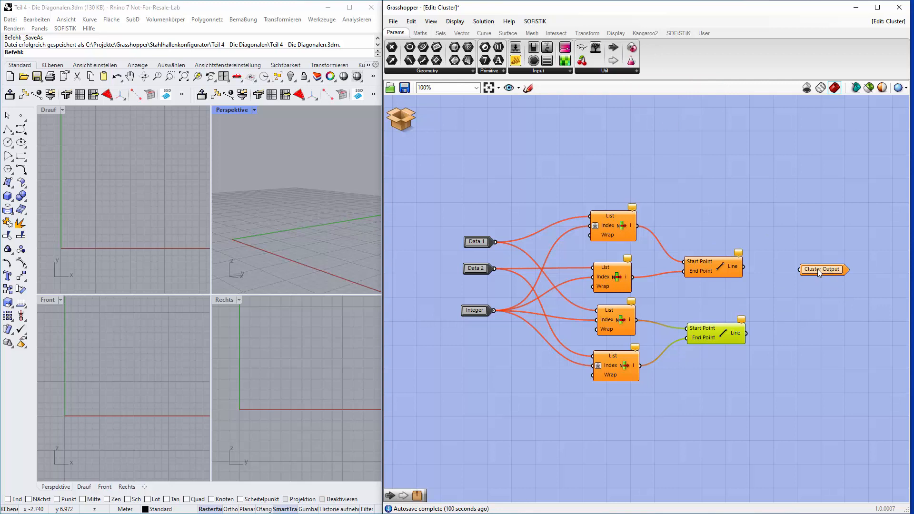
double_click(818, 270)
click(812, 254)
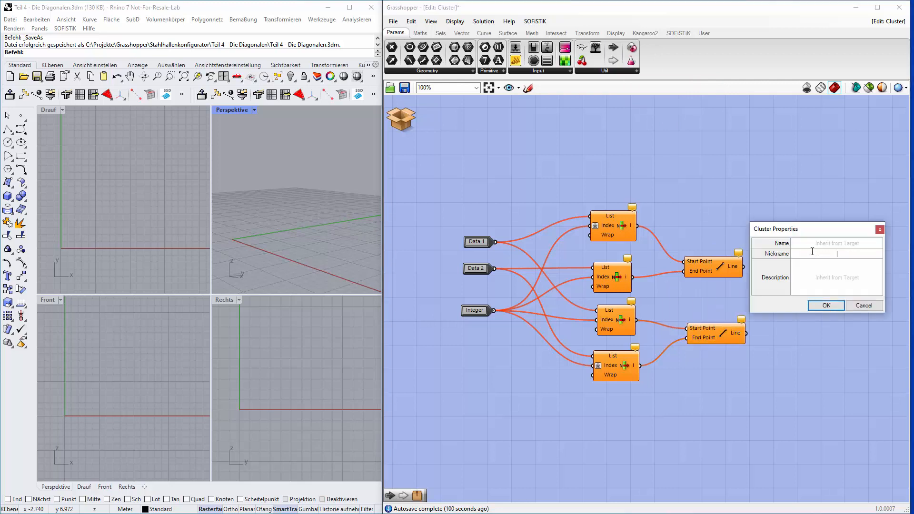
text(Linie 1)
click(838, 303)
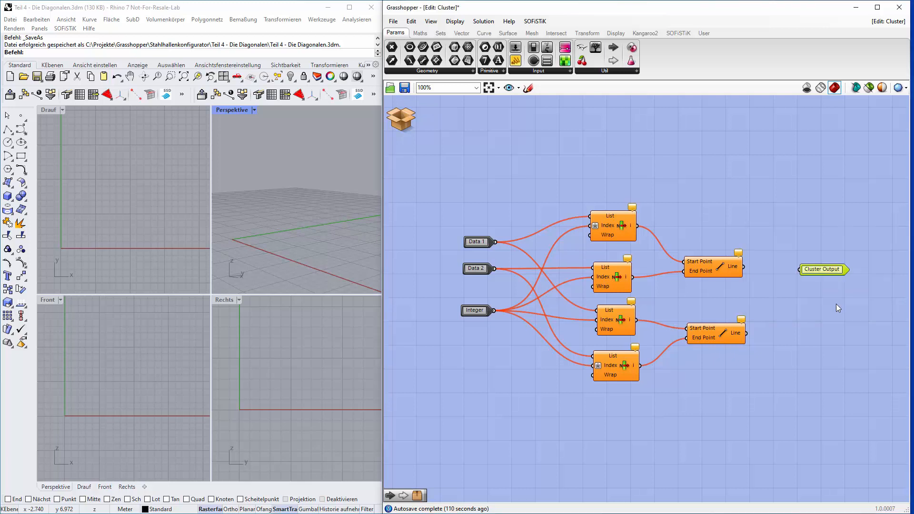
Add a second Cluster Output nicknamed Linie 2 and align it below Linie 1.
click(806, 326)
double_click(806, 327)
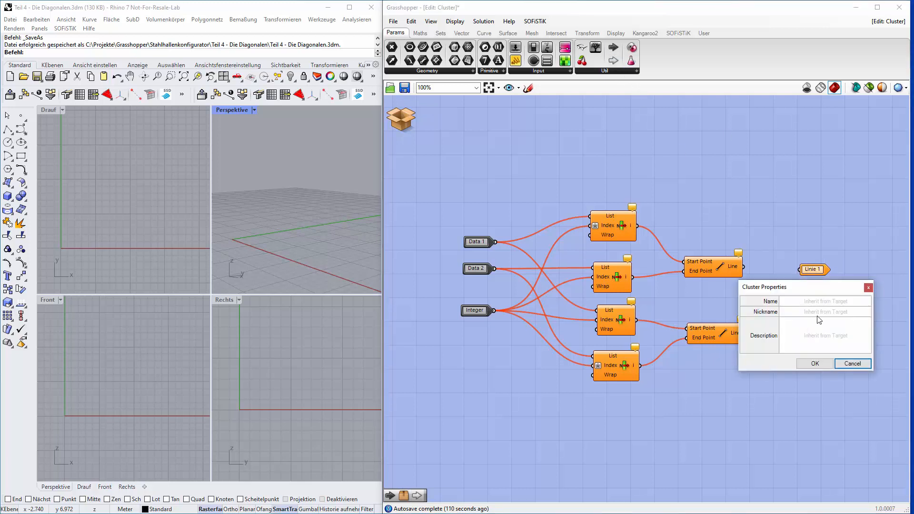
click(820, 312)
text(Linie 2)
double_click(813, 363)
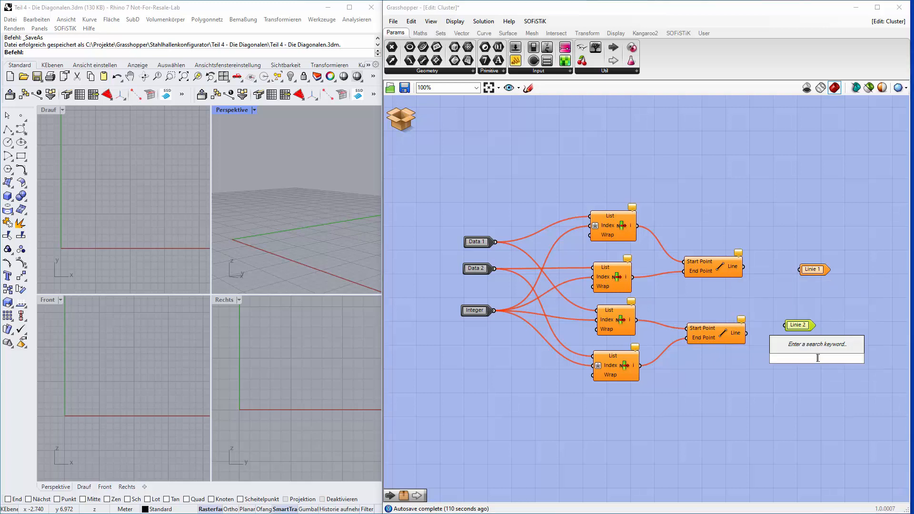
mouse_move(802, 328)
mouse_down()
mouse_move(806, 340)
mouse_move(817, 339)
mouse_up()
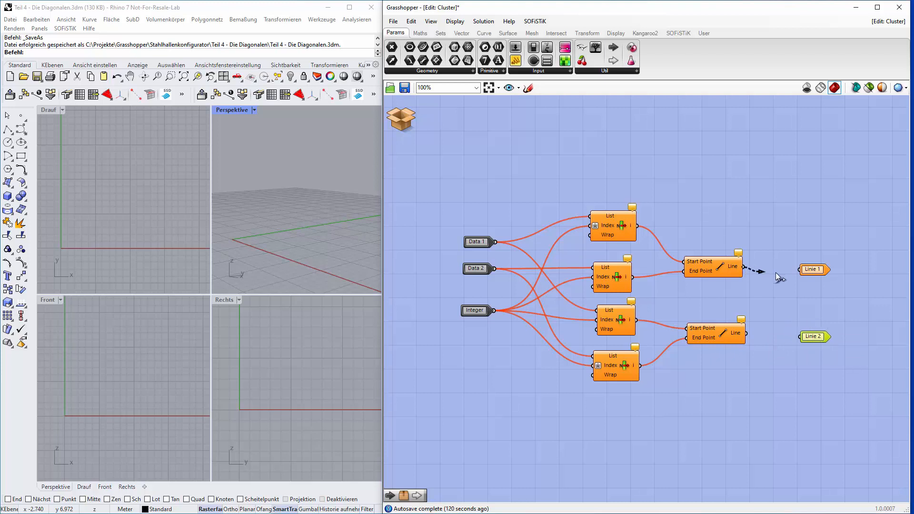
Connect the upper Line to Linie 1 and the lower Line to Linie 2, align both outputs, and save and close the cluster.
drag(789, 283, 790, 282)
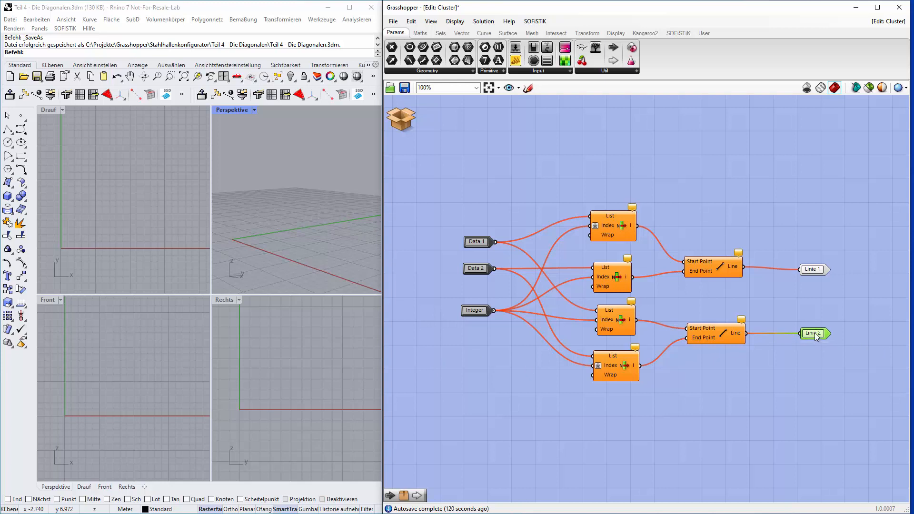
click(806, 271)
drag(806, 271, 802, 269)
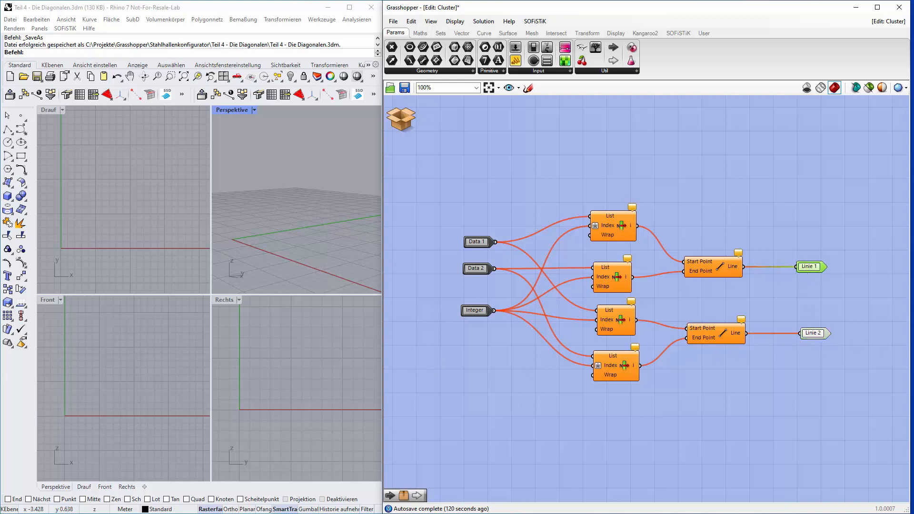
click(404, 121)
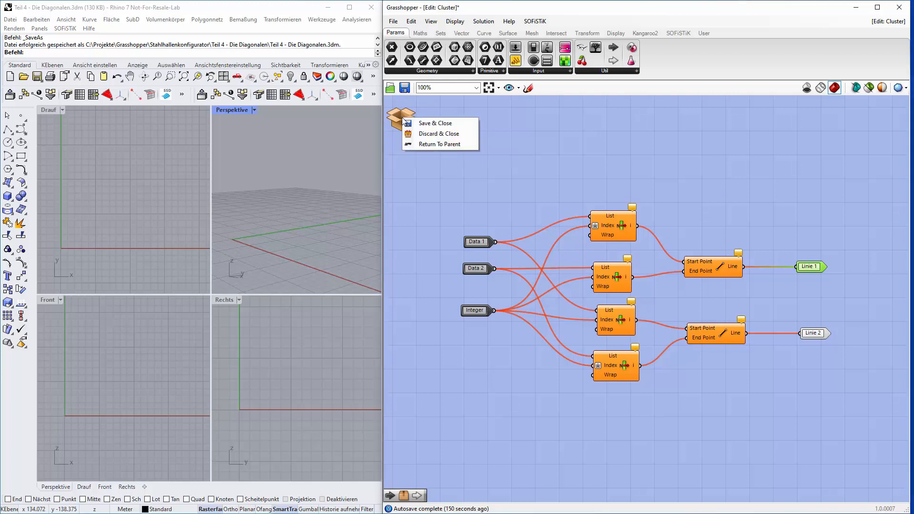
click(435, 124)
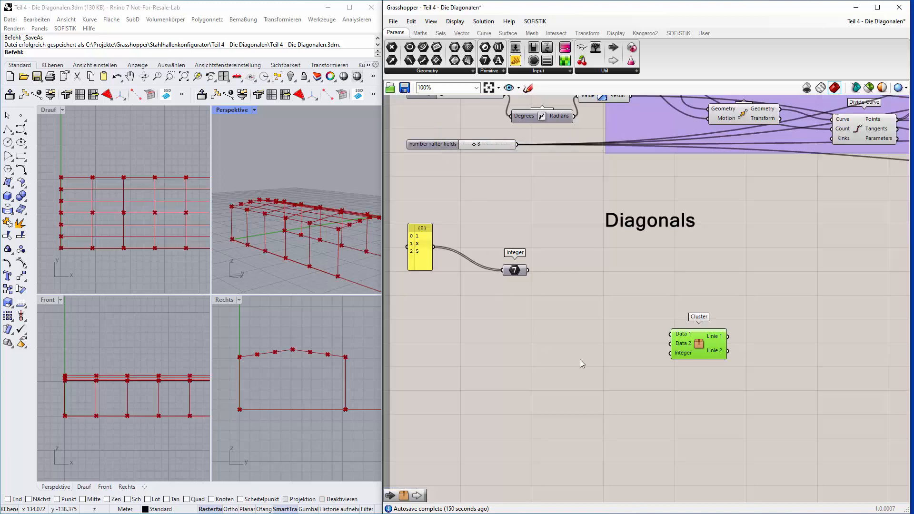
Move the cluster below the Diagonals heading and rename it bracing diagonals.
drag(698, 347, 634, 278)
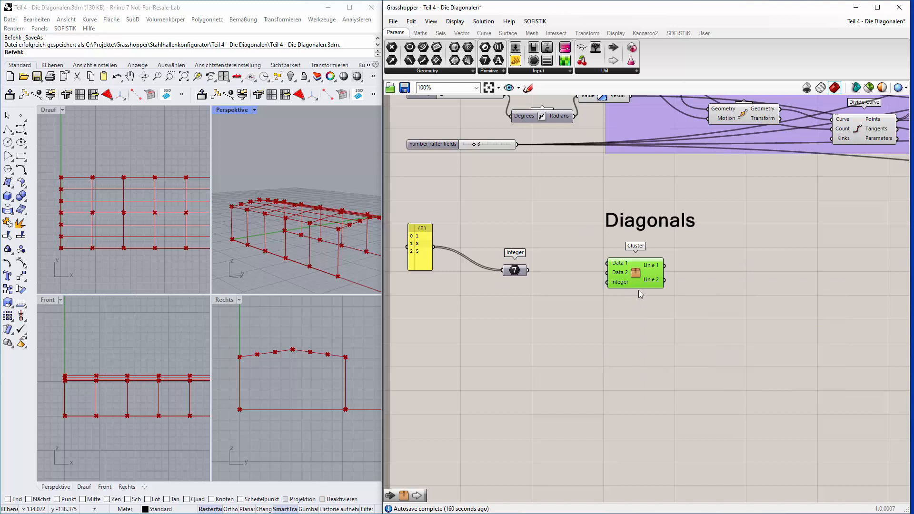
drag(635, 273, 635, 275)
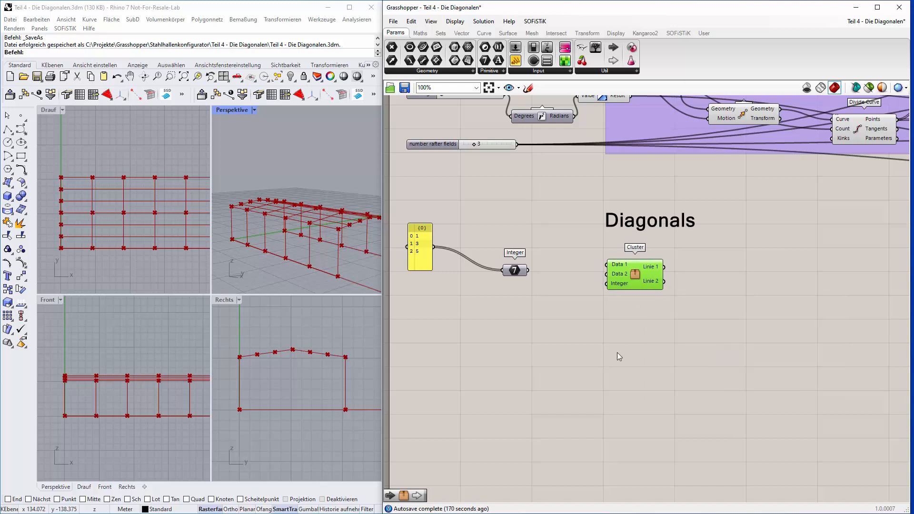
right_click(636, 275)
double_click(677, 279)
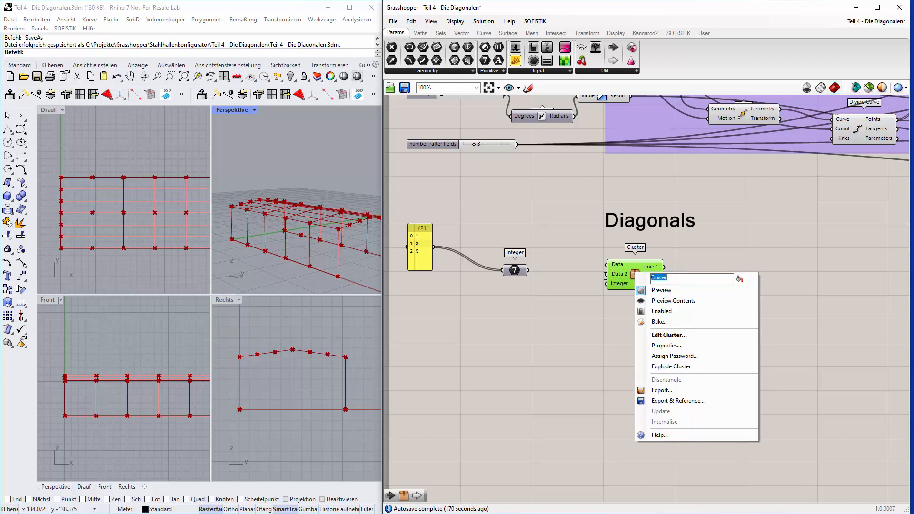
text(bracing diagonals)
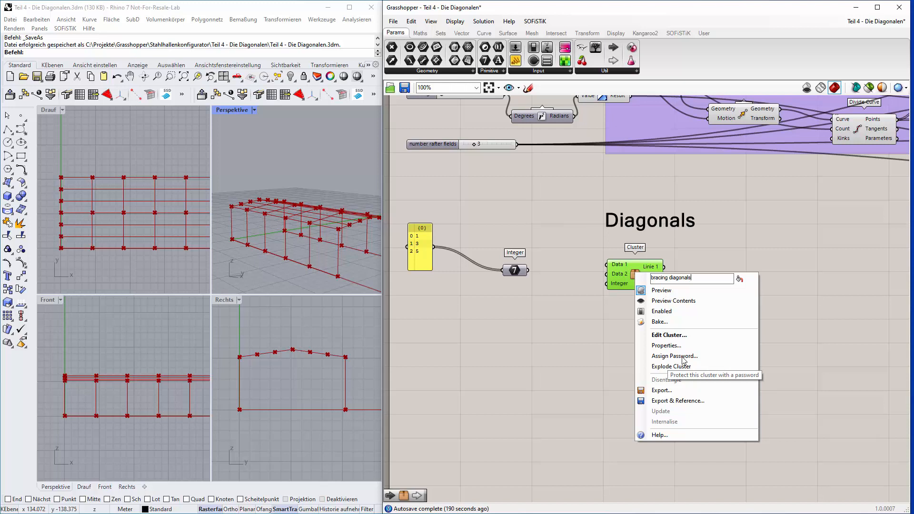
click(608, 358)
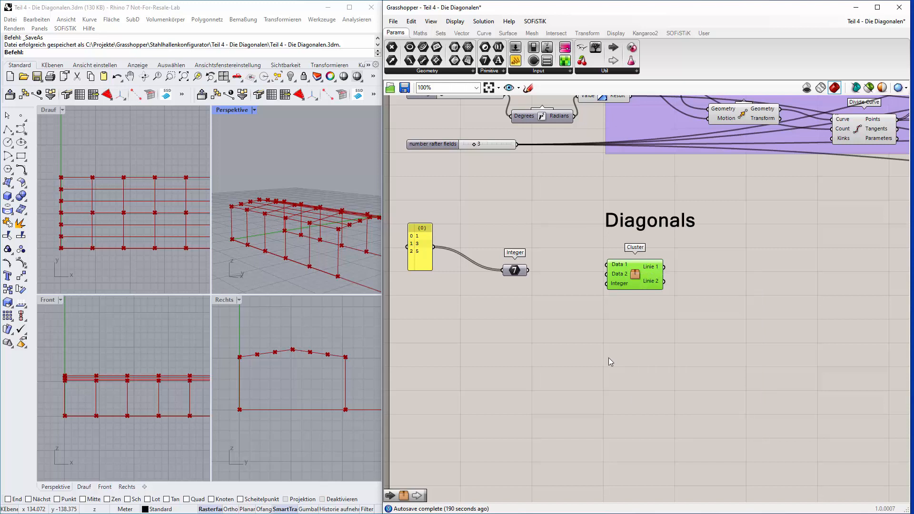
Open the bracing diagonals cluster for editing and change the upper output's nickname to Line 1.
right_click(639, 272)
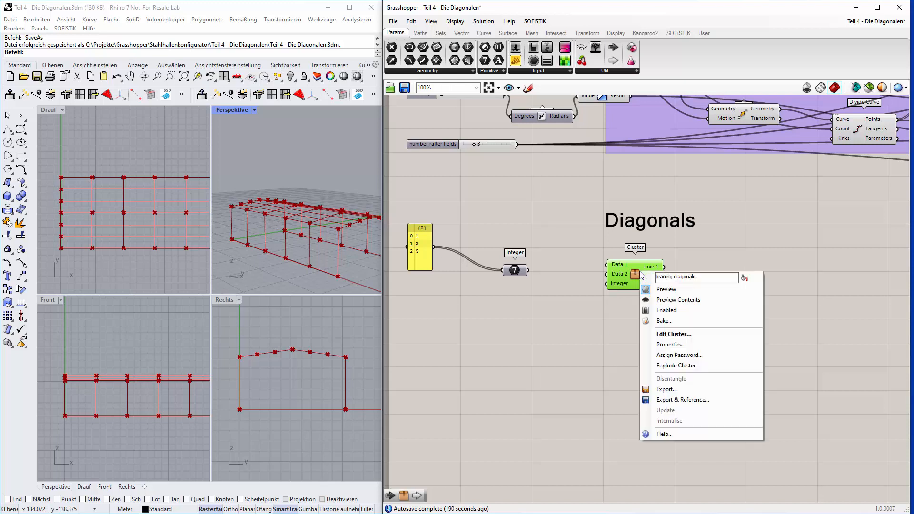
click(675, 334)
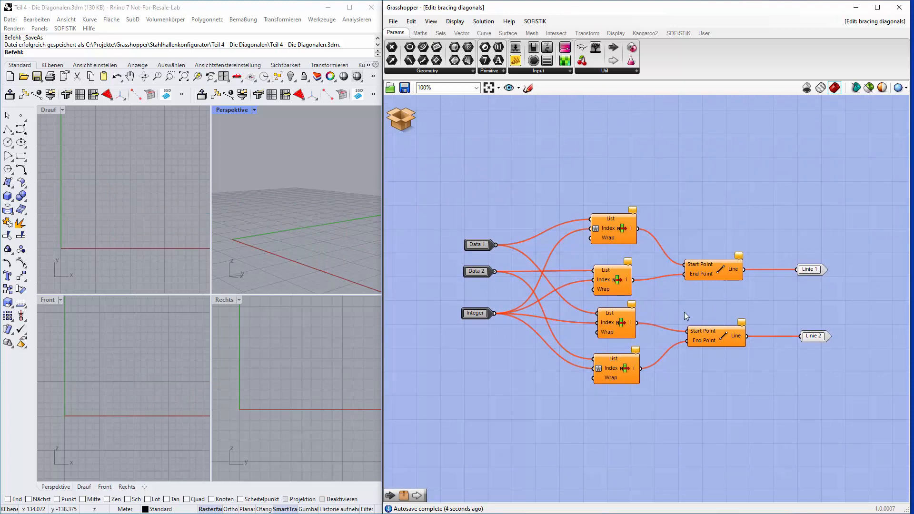
click(812, 270)
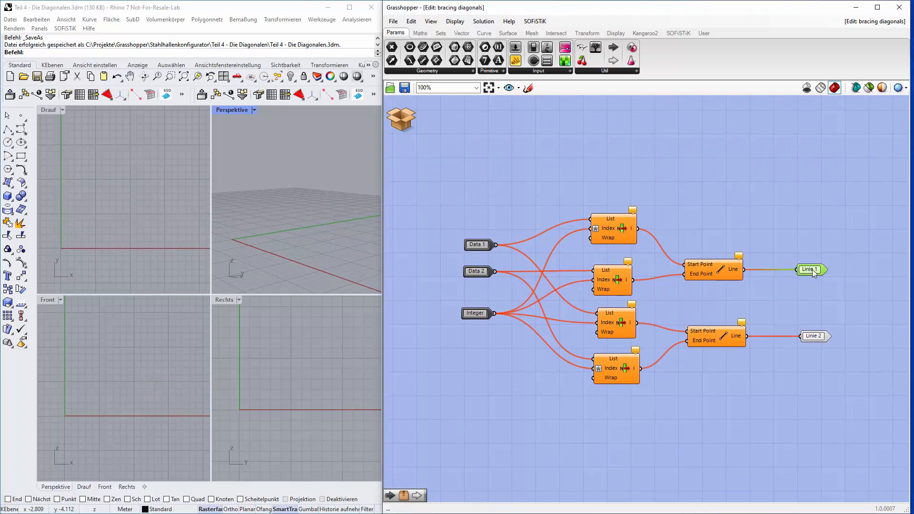
double_click(812, 269)
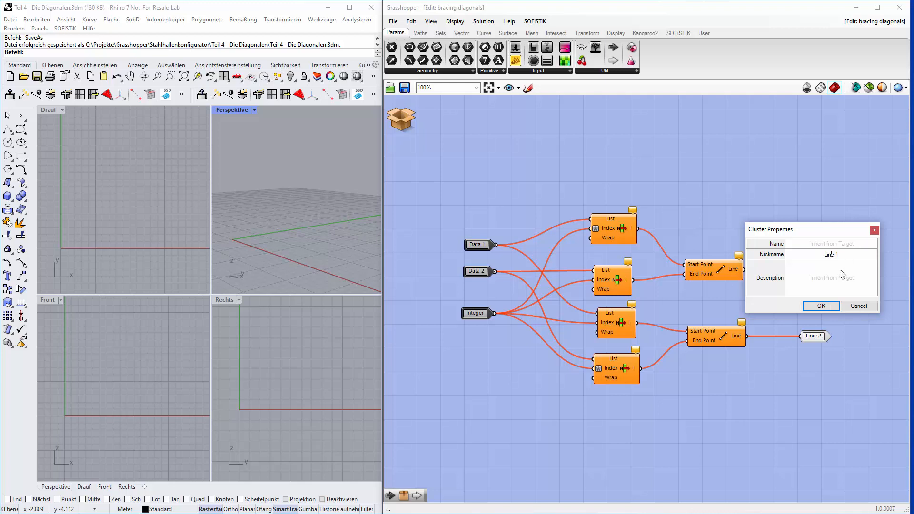
double_click(821, 306)
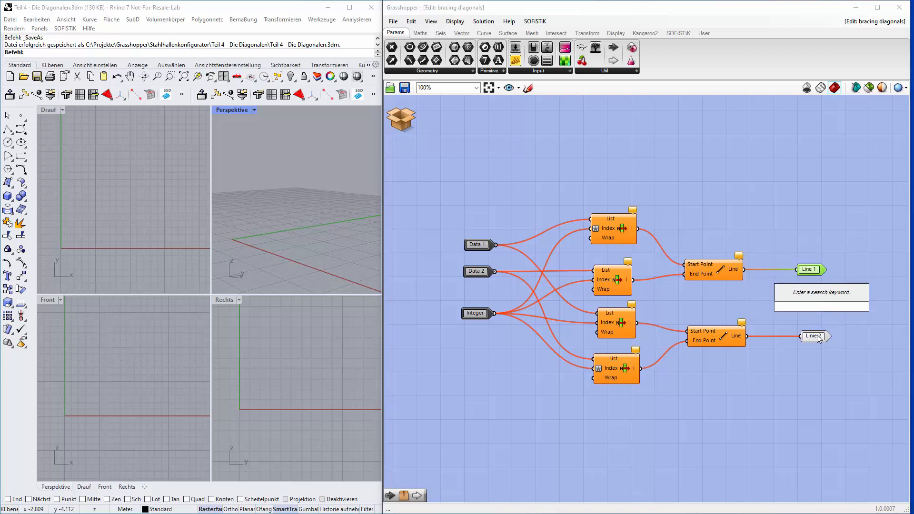
Change the lower output's nickname to Line 2, align it below Line 1, and return to the main definition.
double_click(815, 335)
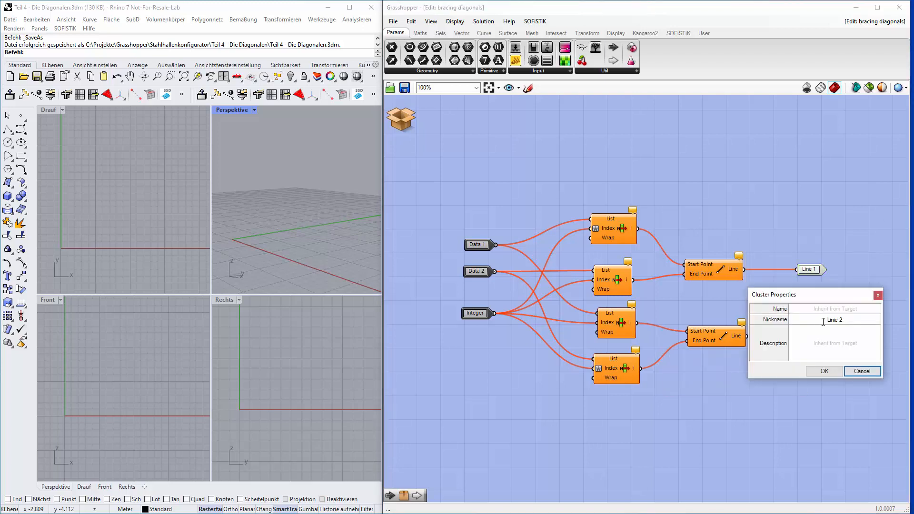
drag(834, 320, 889, 319)
key(BackSpace)
key(BackSpace)
text(e 2)
click(827, 369)
double_click(824, 376)
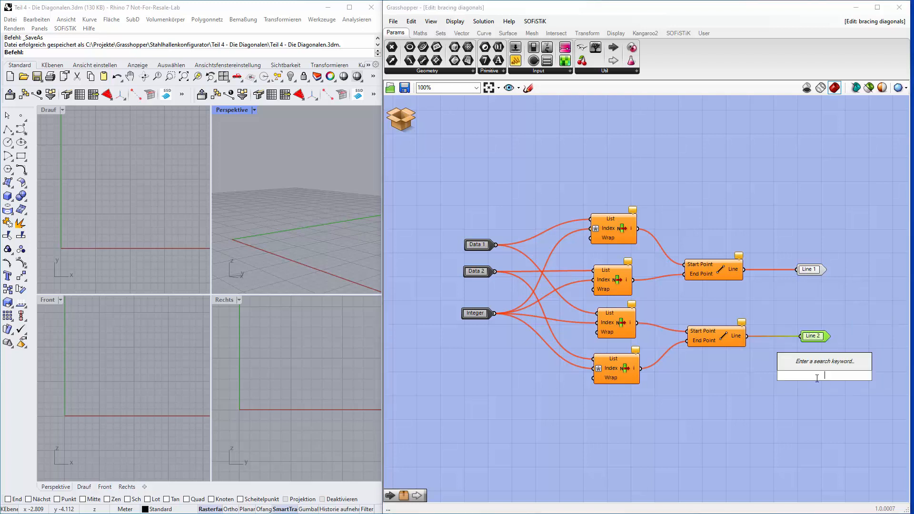
drag(816, 341, 813, 340)
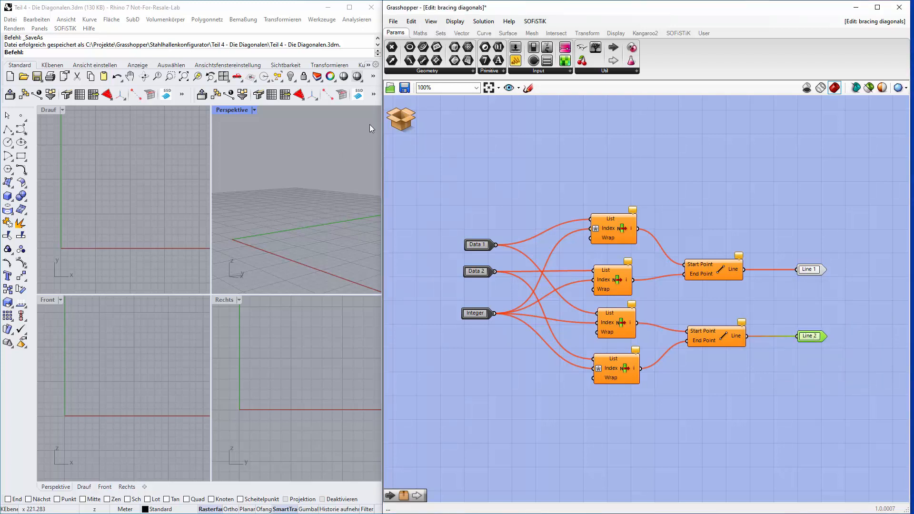
click(421, 122)
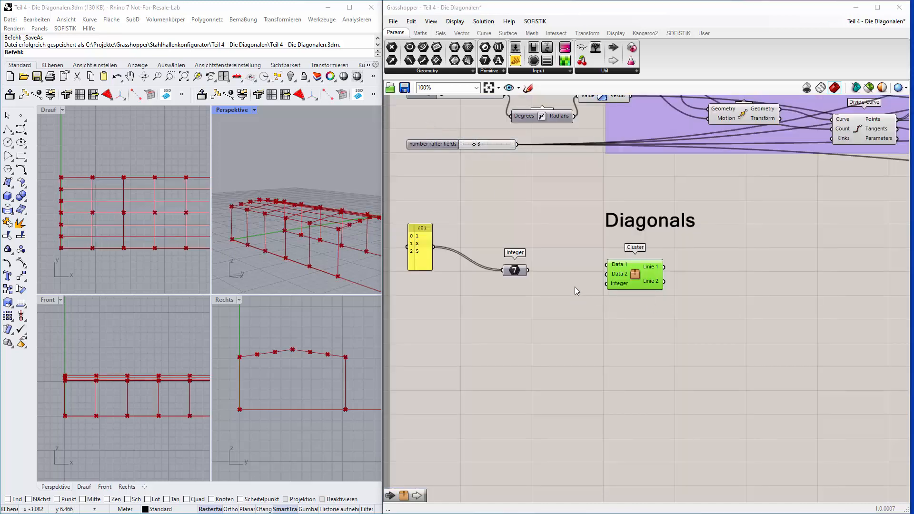
Wire the Integer parameter to the cluster's Integer input and the Points of the two upper wall Divide Curves to Data 1 and Data 2.
drag(528, 270, 607, 284)
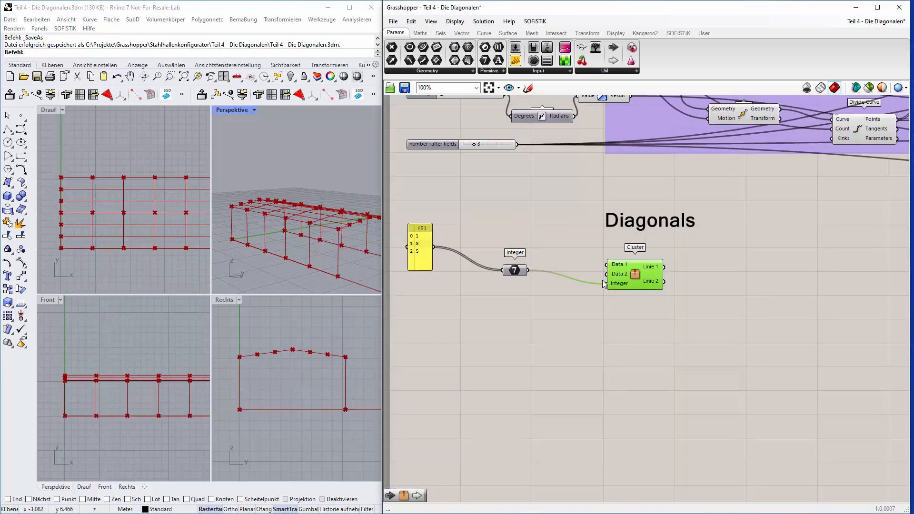
scroll(645, 317, down, 4)
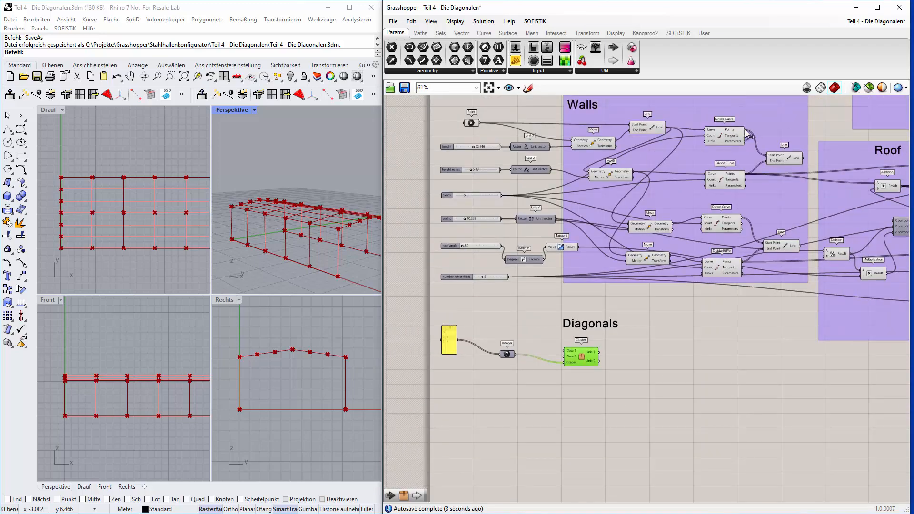
drag(744, 129, 564, 351)
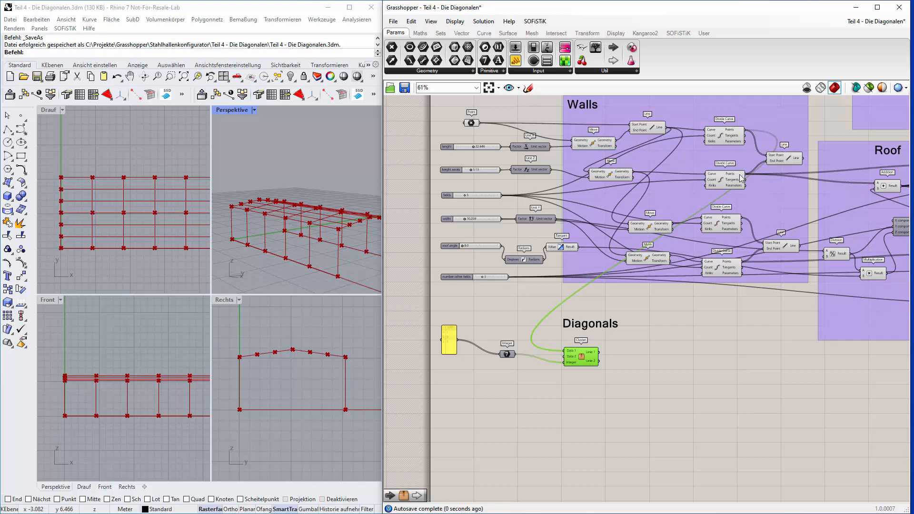
drag(745, 176, 564, 356)
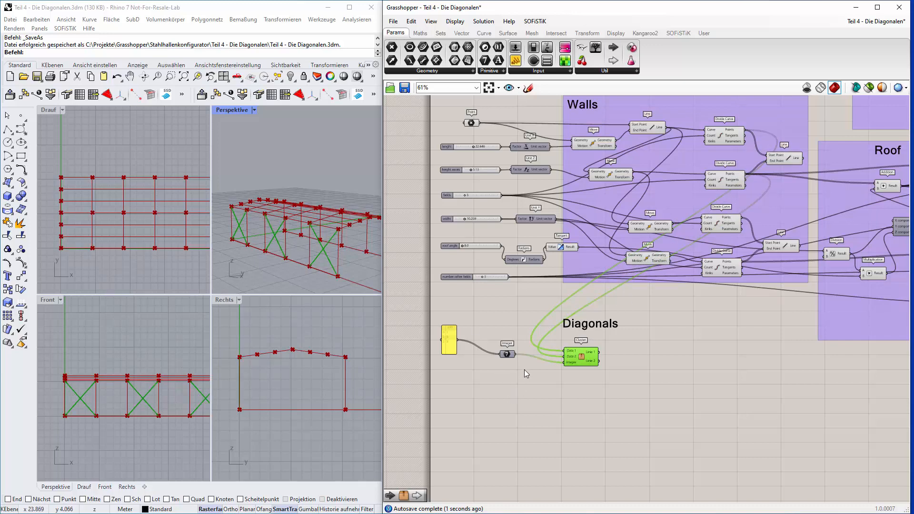
Start a user object from the cluster with the name bracing diagonals and the description "create 2 diagonals for bracing".
scroll(490, 392, up, 1)
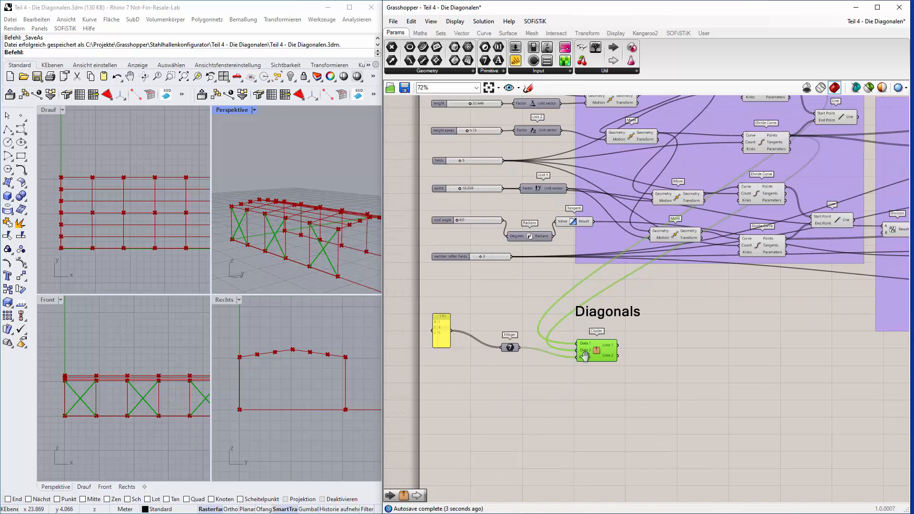
right_drag(571, 388, 586, 351)
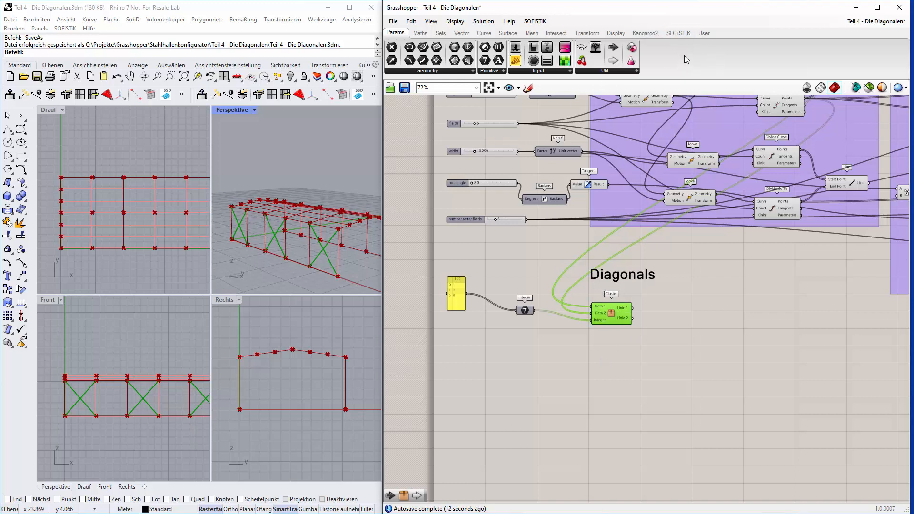
click(393, 21)
click(442, 151)
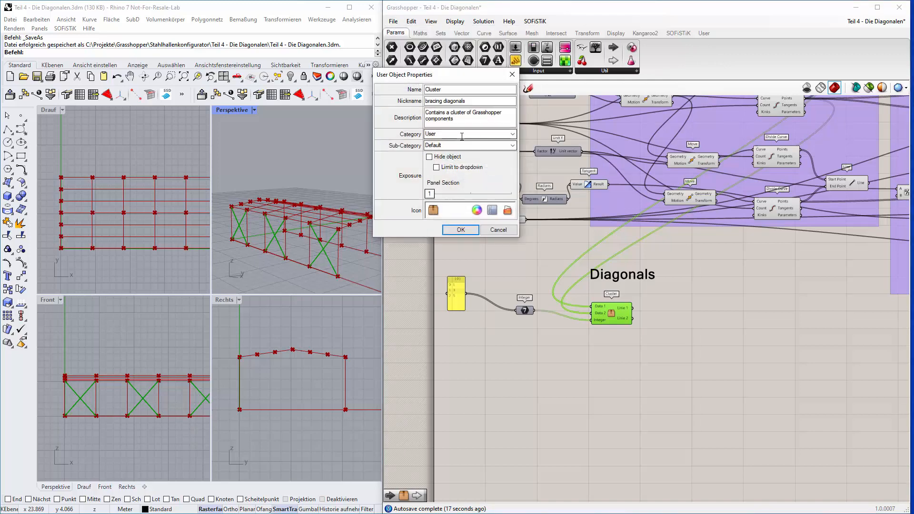
drag(469, 103, 371, 108)
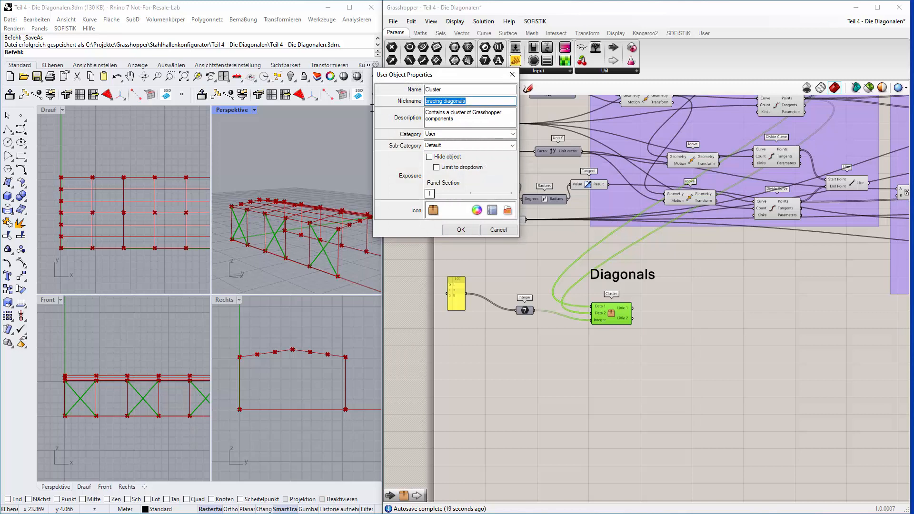
drag(454, 91, 391, 87)
key(Tab)
key(Tab)
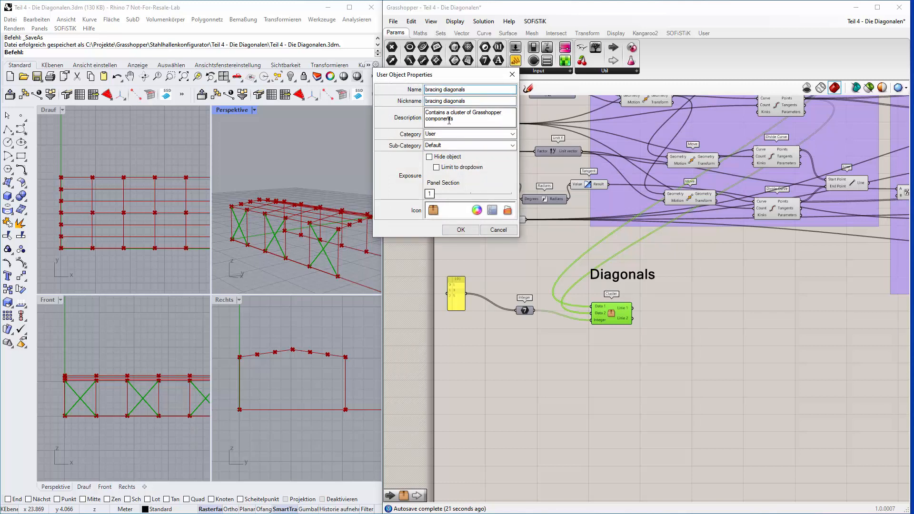
text(create 2 diagonals for bracing)
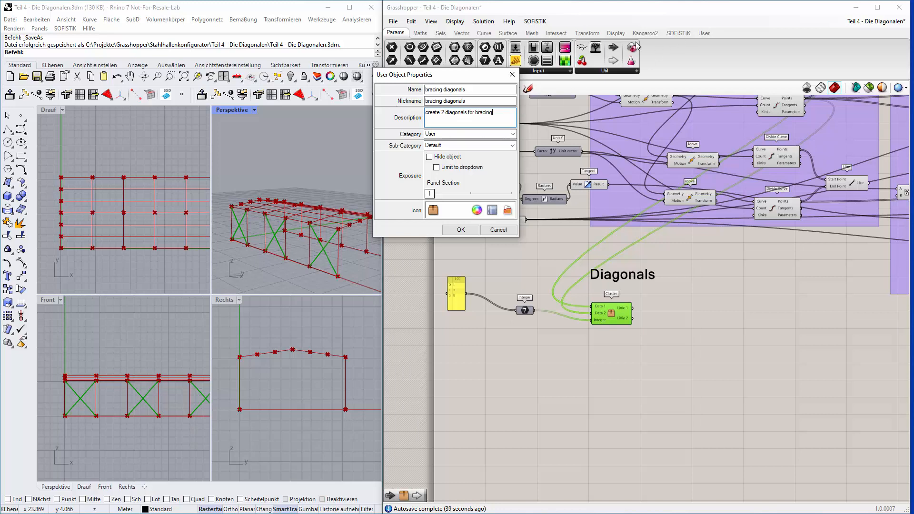
Keep the User category, choose the black chevron icon, and create the user object.
click(512, 135)
click(514, 137)
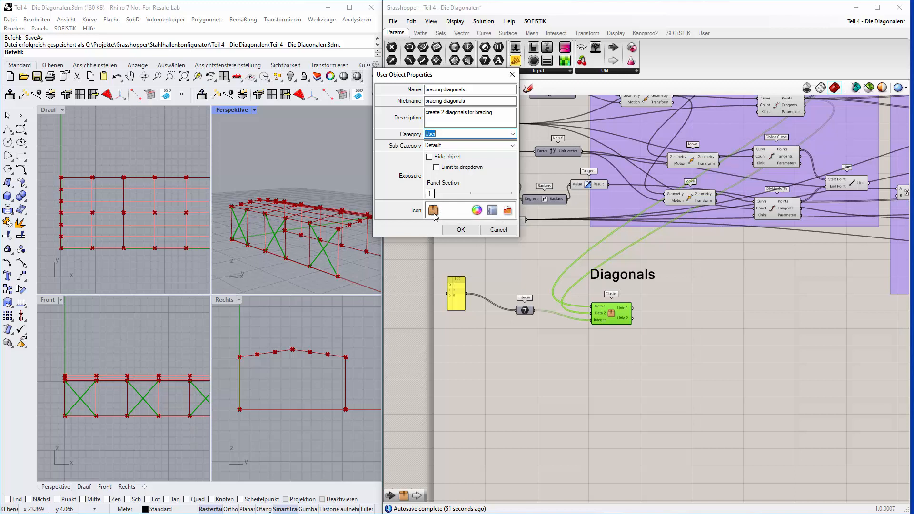
click(492, 213)
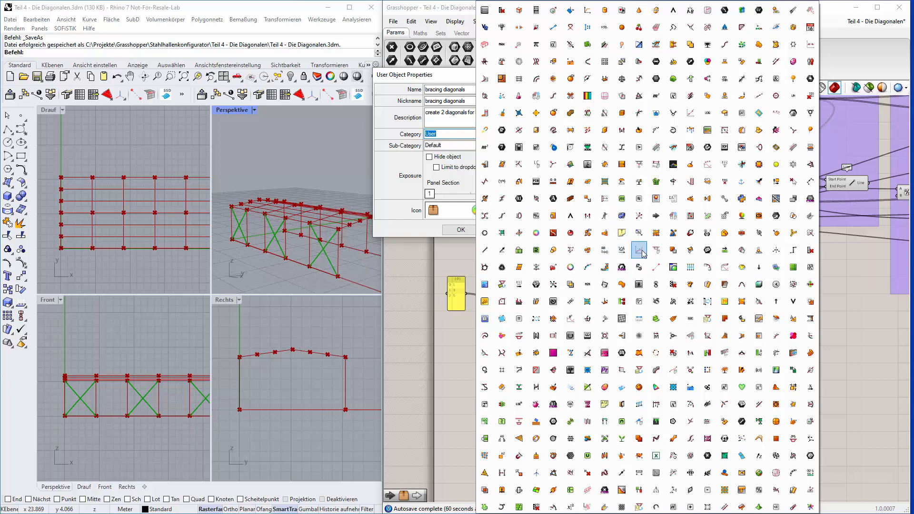
click(672, 10)
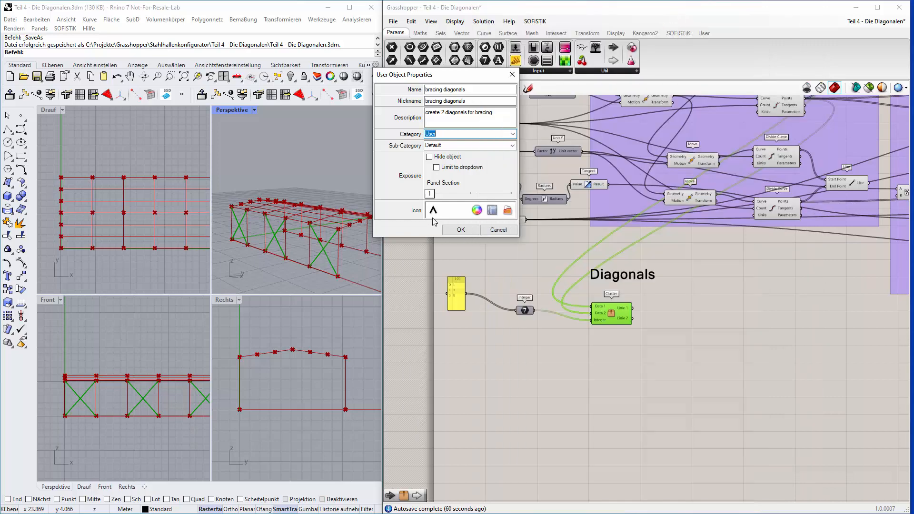
click(476, 210)
click(476, 211)
click(479, 213)
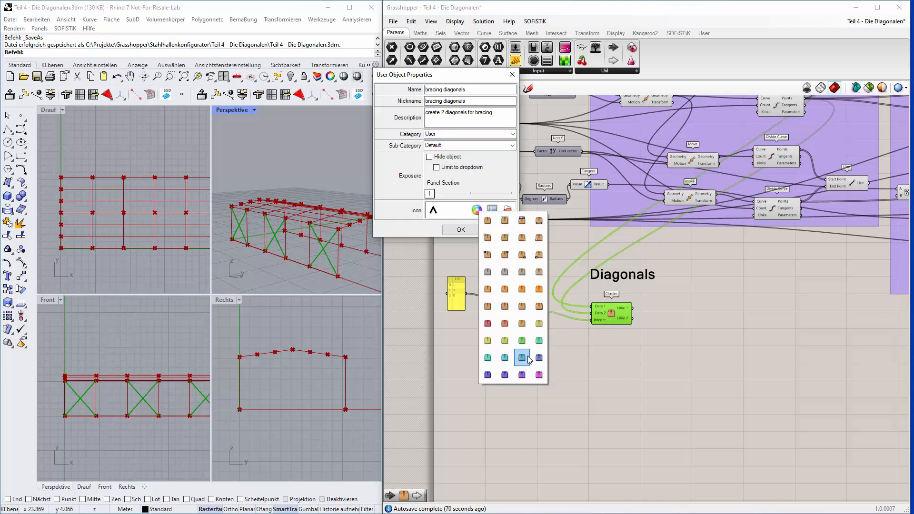
click(446, 213)
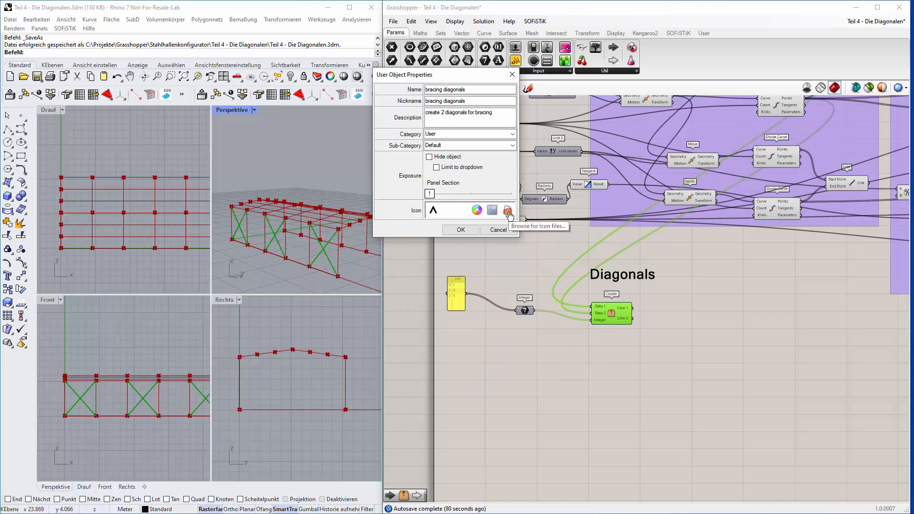
click(461, 230)
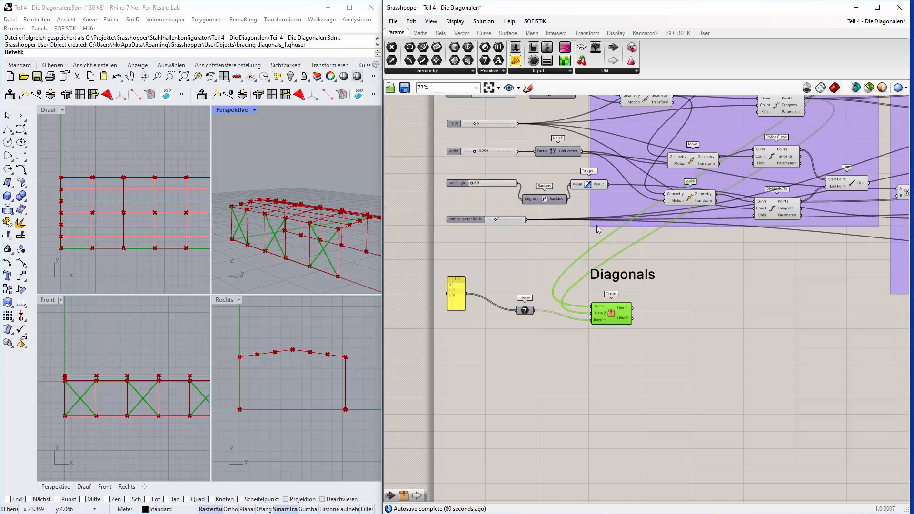
Place a bracing diagonals user object on the canvas directly below the existing cluster.
click(704, 33)
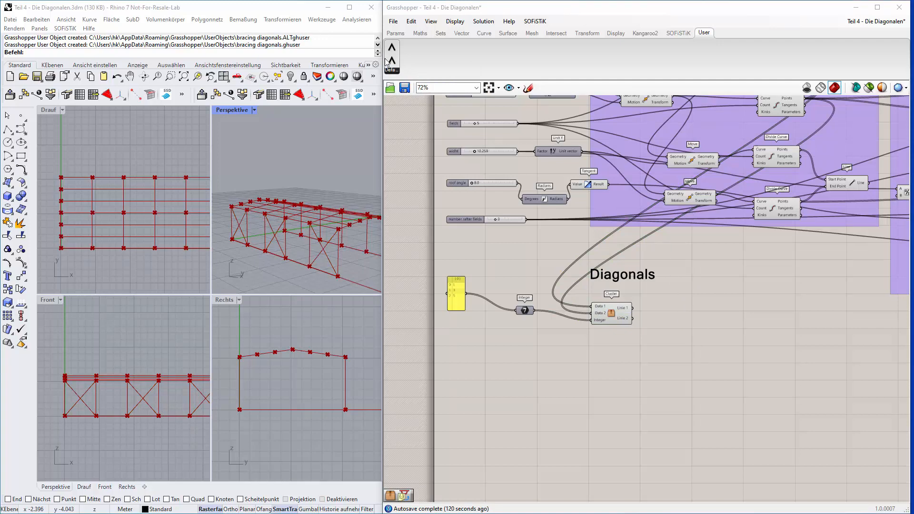
drag(391, 64, 613, 356)
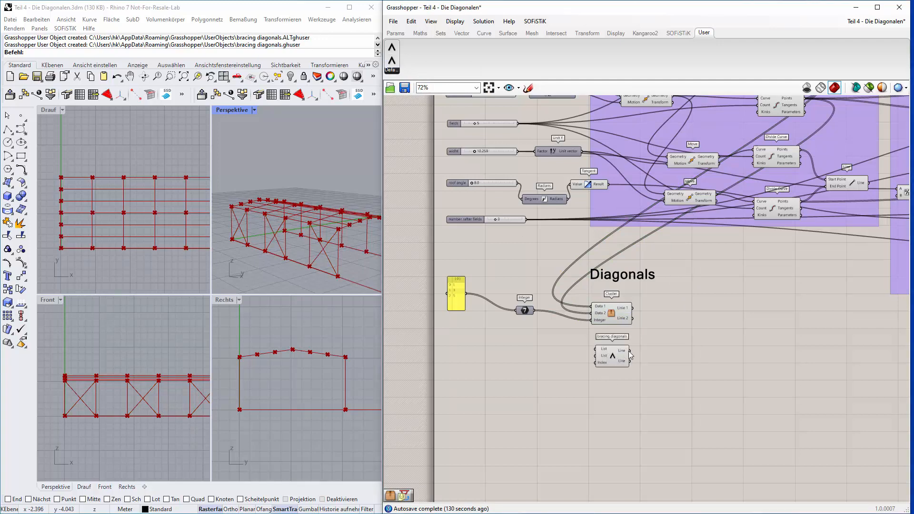
Wire the Points of the third and fourth Divide Curves in Walls to the bracing diagonals' two List inputs, and the Integer parameter to Index.
scroll(628, 341, down, 4)
right_drag(677, 320, 638, 365)
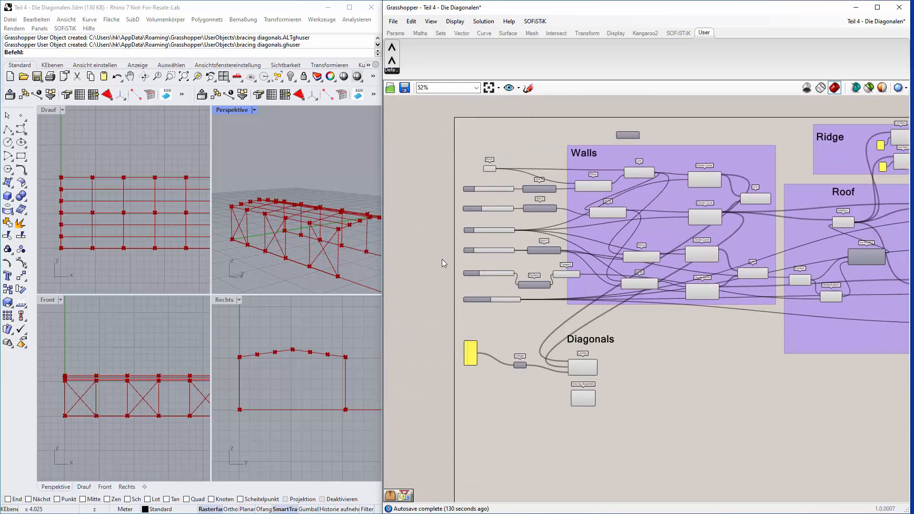
click(703, 261)
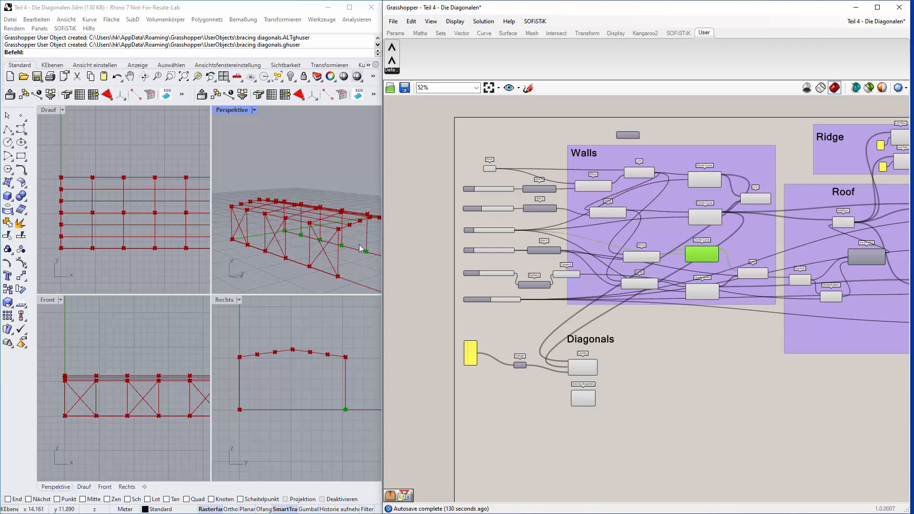
scroll(618, 394, up, 2)
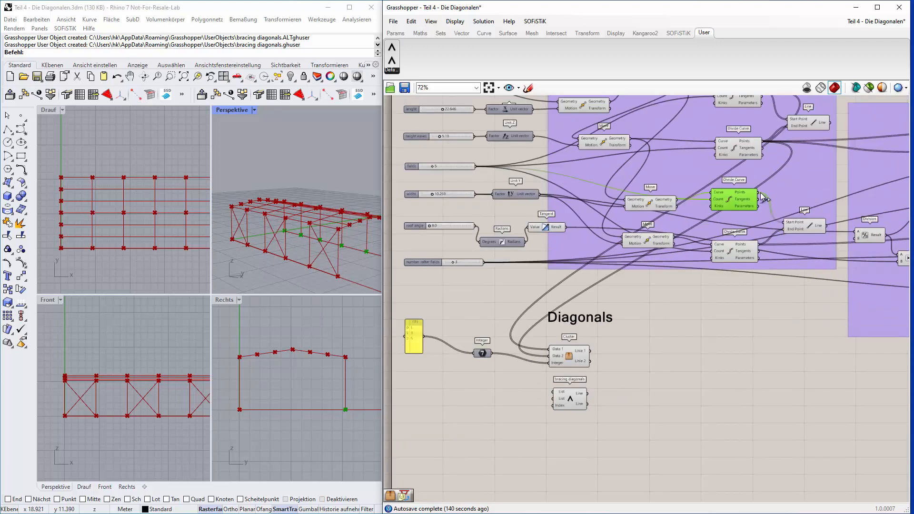
mouse_move(762, 196)
mouse_down()
mouse_move(576, 340)
mouse_move(552, 391)
mouse_up()
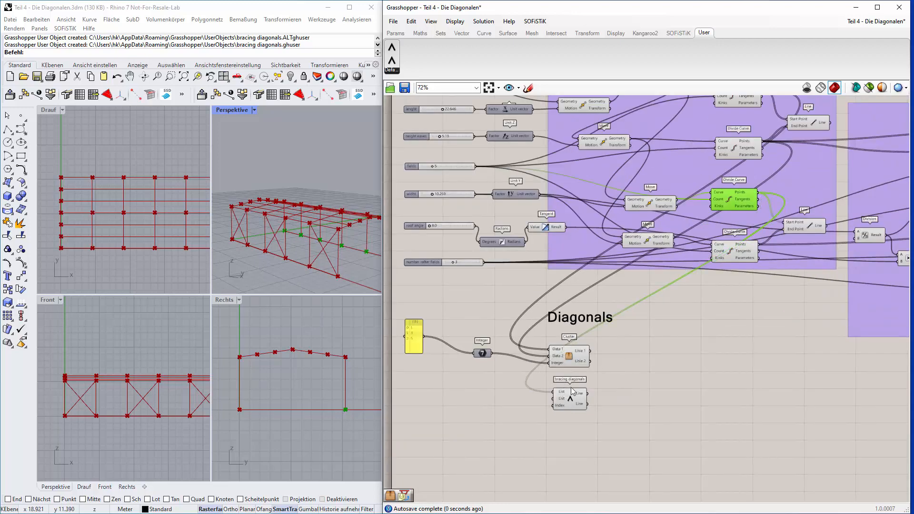
click(736, 258)
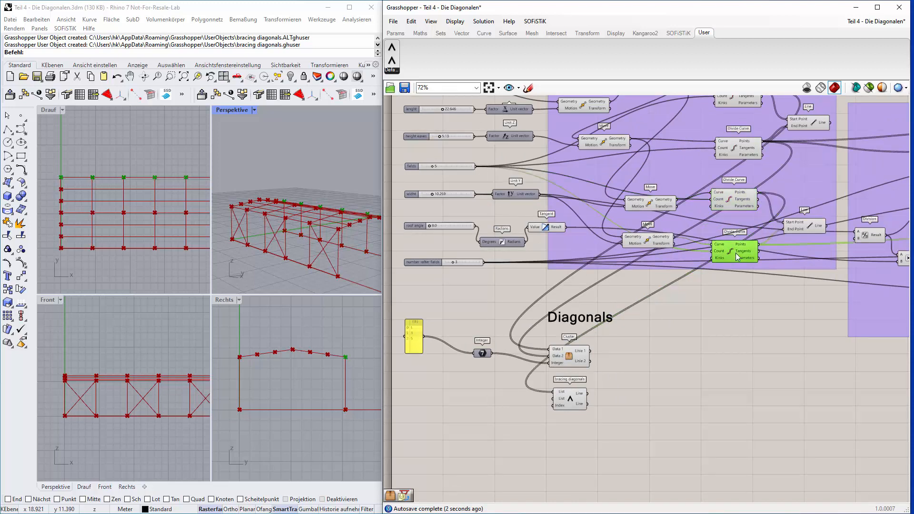
drag(759, 244, 553, 403)
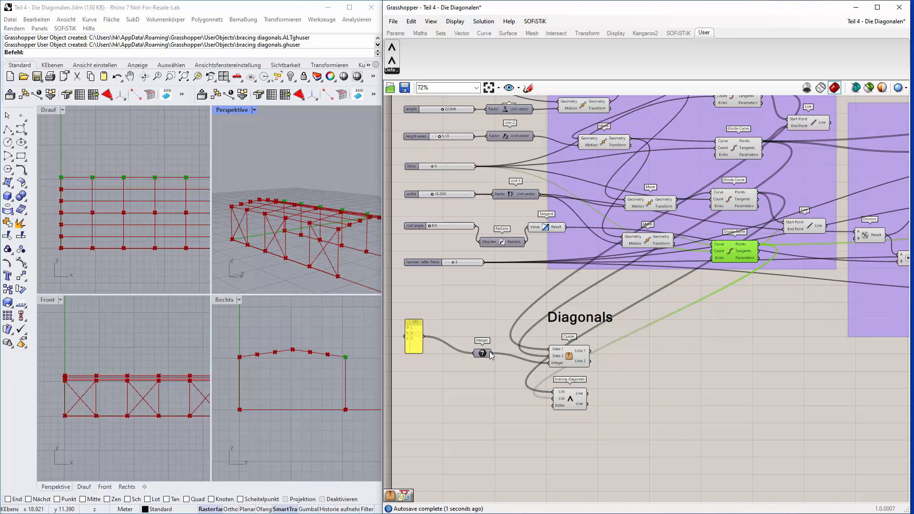
drag(492, 354, 552, 405)
scroll(311, 253, down, 3)
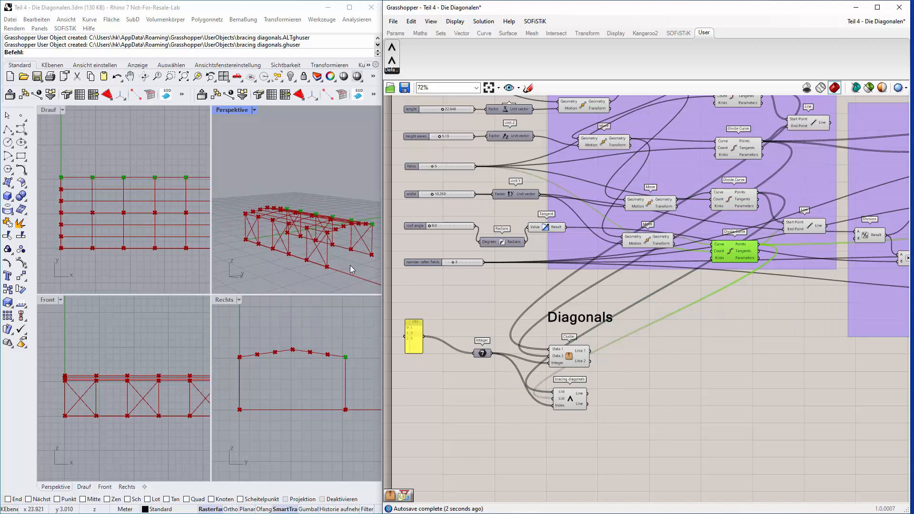
shift+right_drag(350, 265, 333, 275)
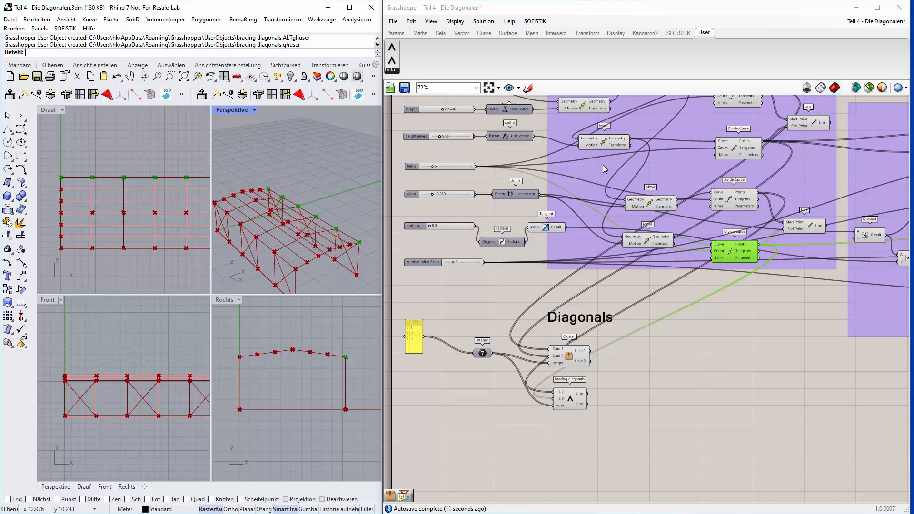
Place a second bracing diagonals object below the first and wire the second wall Divide Curve's Points to its first List input.
drag(391, 60, 569, 434)
mouse_move(641, 407)
right_down()
mouse_move(637, 370)
mouse_move(640, 405)
right_up()
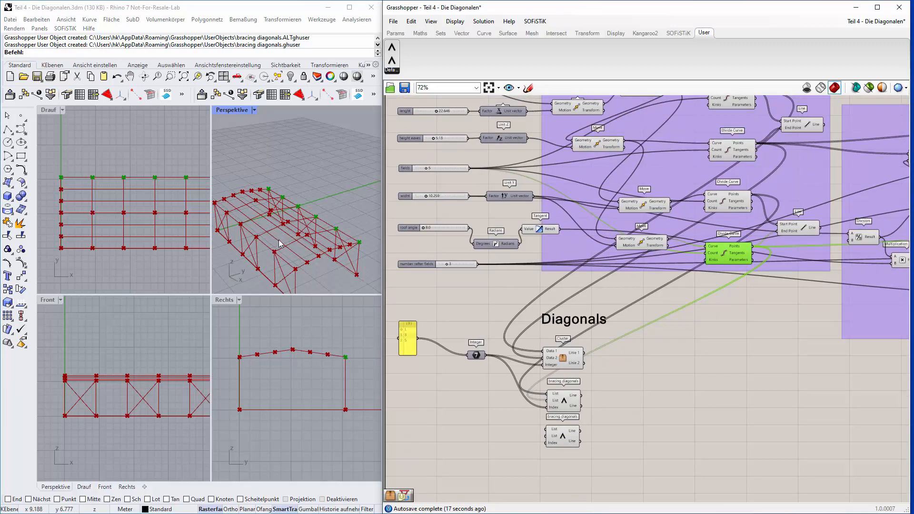
click(726, 153)
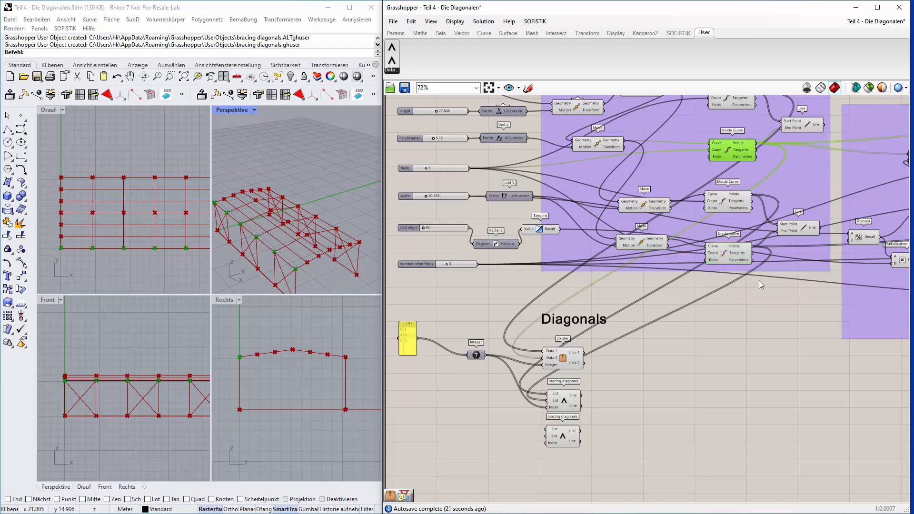
drag(757, 143, 544, 430)
scroll(711, 360, down, 1)
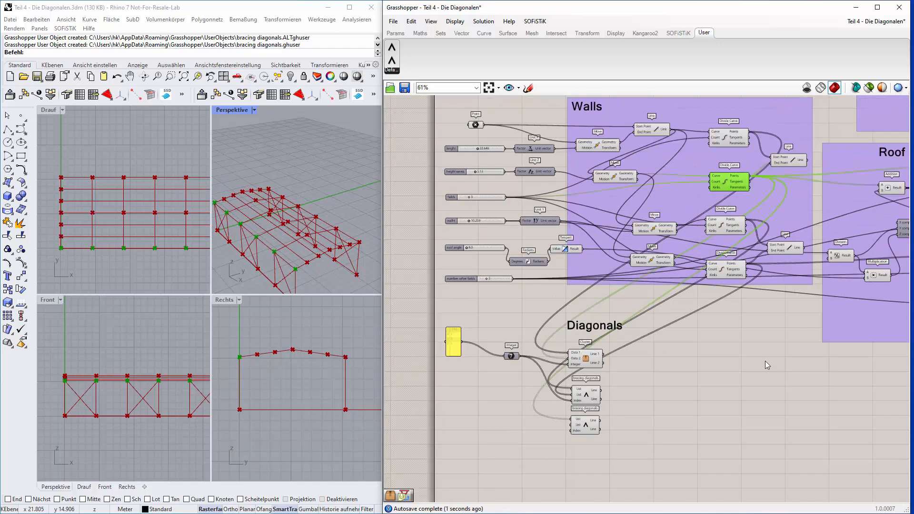
Wire the Result of the Addition in the Roof group to the second bracing diagonals' second List input, and the Integer parameter to its Index.
click(889, 187)
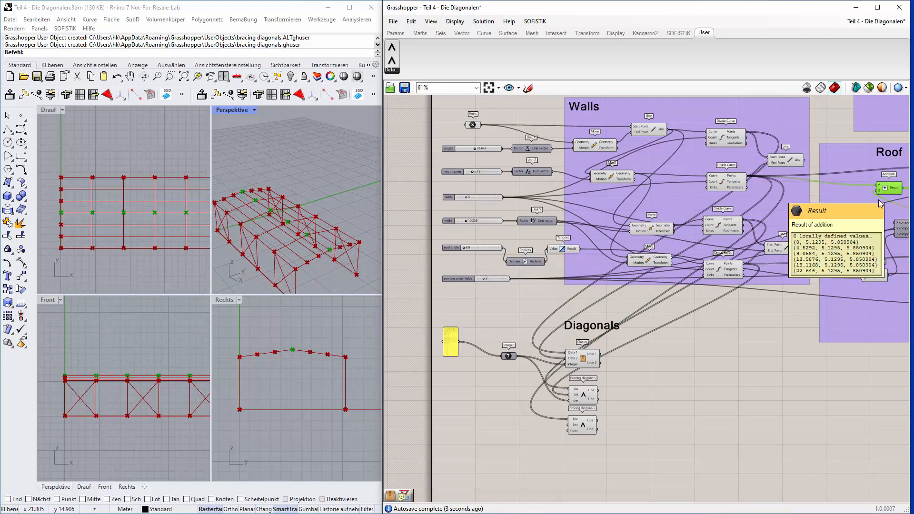
right_drag(824, 303, 788, 275)
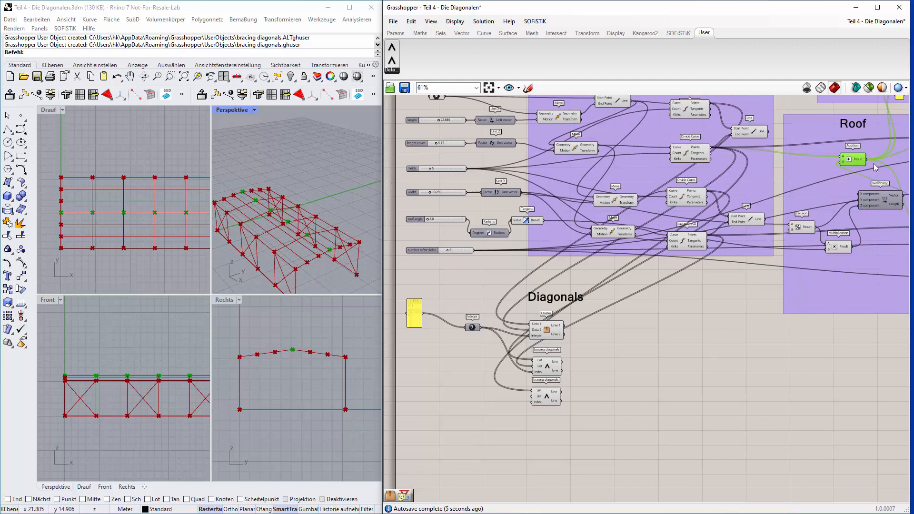
drag(866, 159, 535, 402)
drag(481, 329, 533, 402)
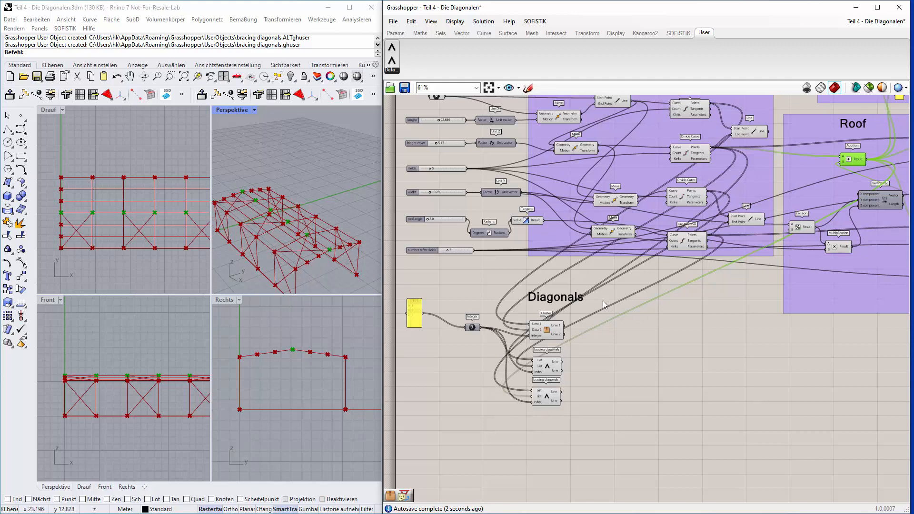
Add a third bracing diagonals object fed by the fourth wall Divide Curve's Points, the roof Addition's Result and the Integer parameter as Index.
drag(391, 60, 547, 430)
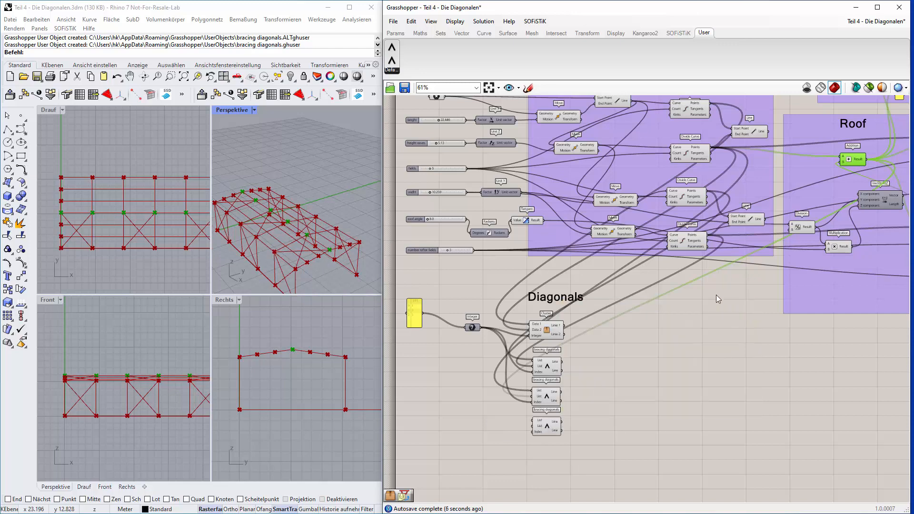
click(684, 201)
click(691, 234)
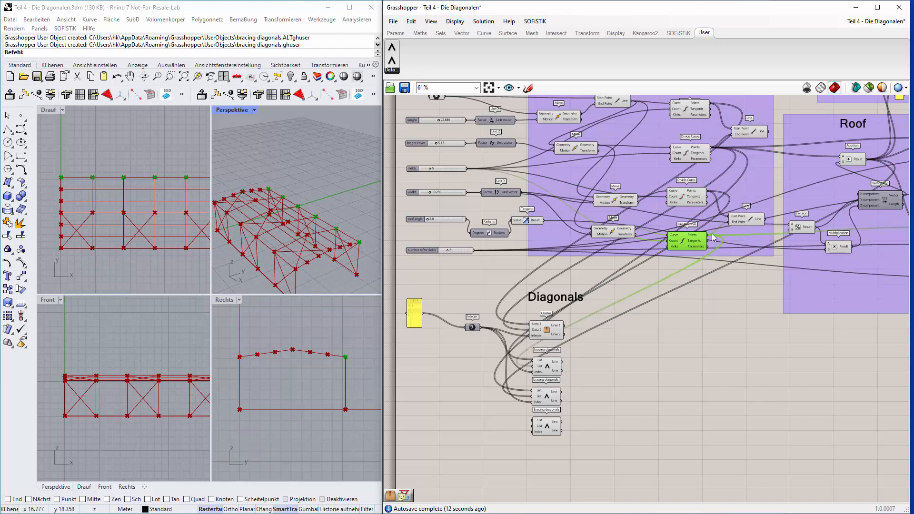
drag(707, 235, 533, 420)
drag(865, 161, 533, 428)
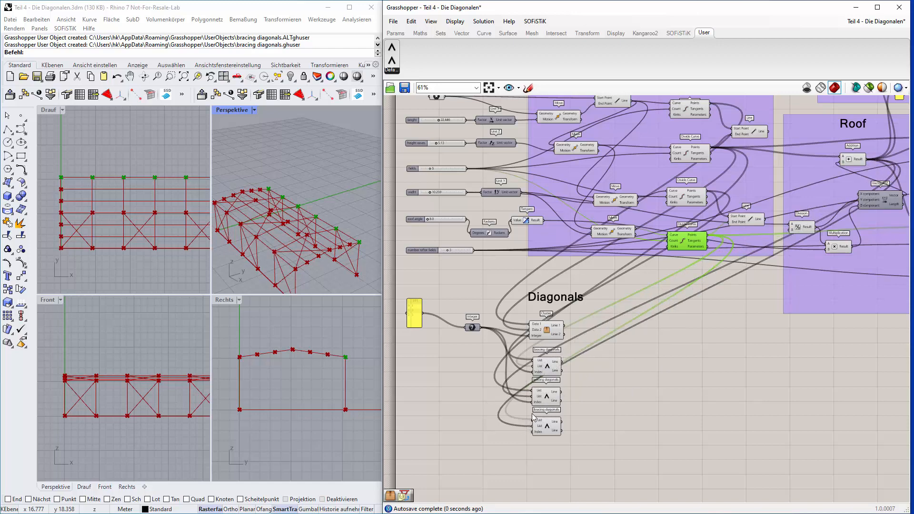
drag(480, 328, 532, 432)
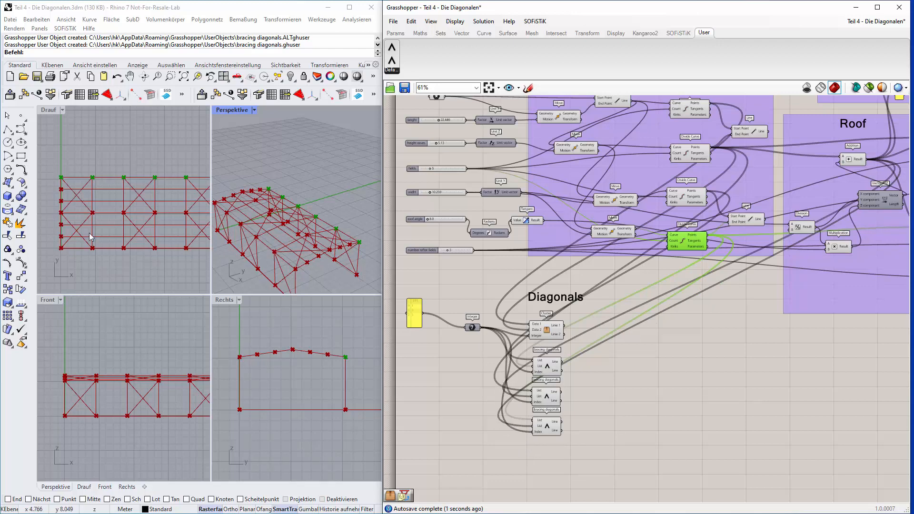
Try the values 1 and 4 in the panel feeding the Integer parameter, and restore the list to 1, 3 and 5.
scroll(516, 344, up, 5)
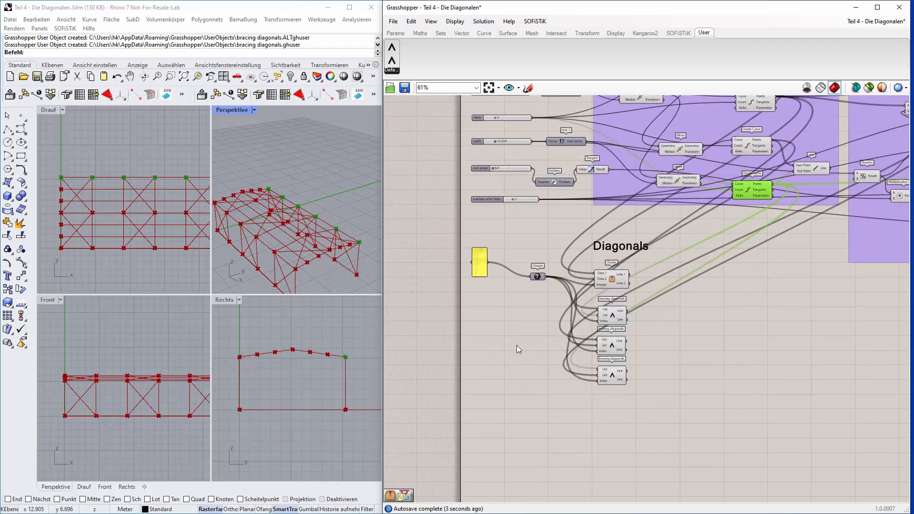
double_click(458, 207)
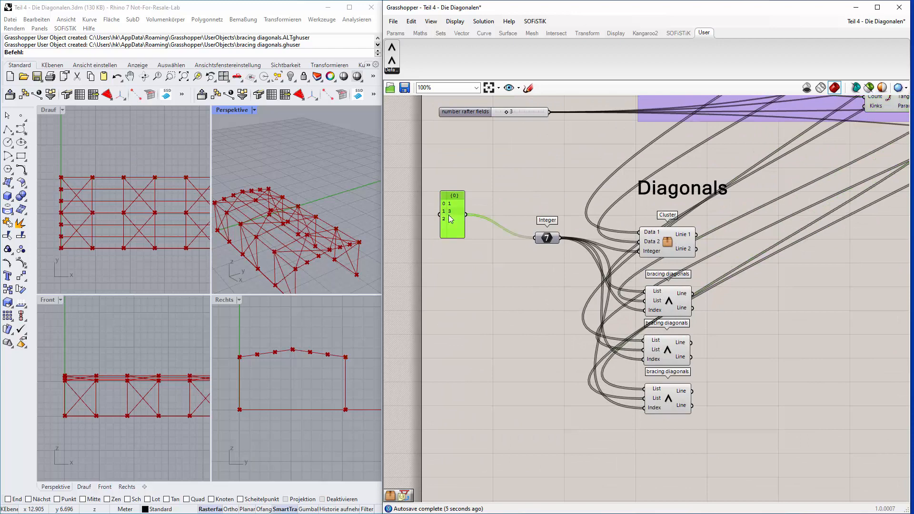
click(396, 174)
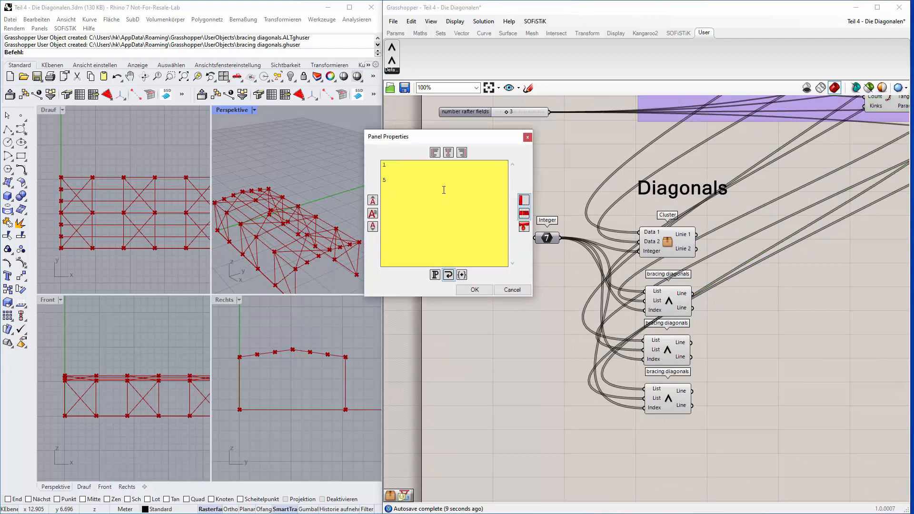
text(4)
click(475, 290)
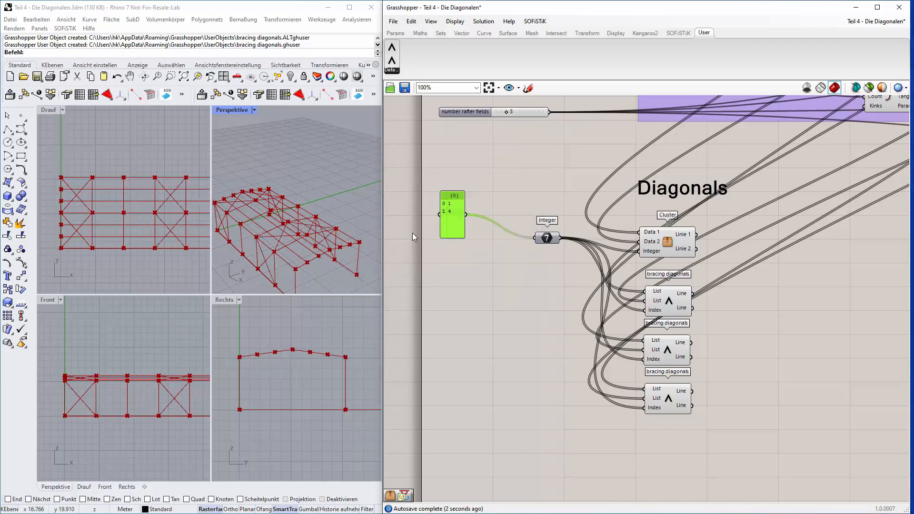
double_click(458, 210)
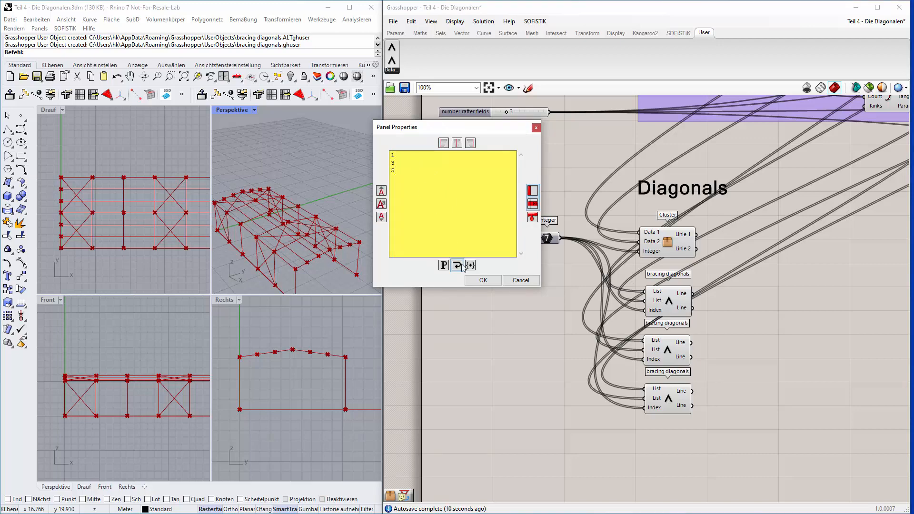
click(474, 283)
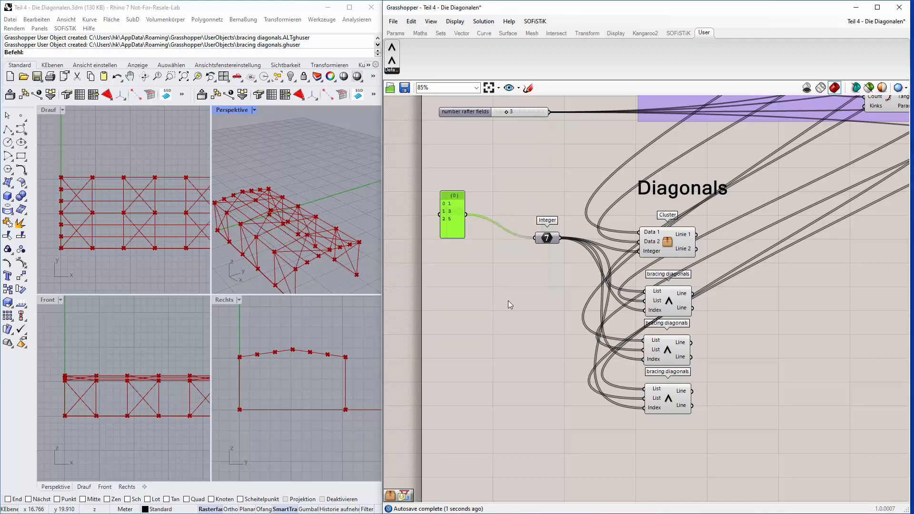
Set the lenght slider to about 27.819 and the fields slider to 7.
scroll(507, 301, down, 2)
right_drag(512, 312, 535, 406)
scroll(515, 158, up, 3)
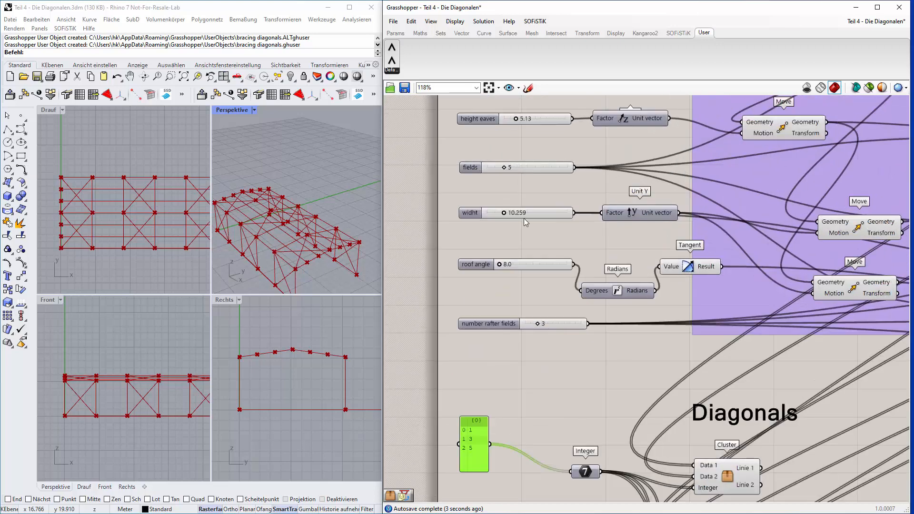
right_drag(523, 218, 525, 259)
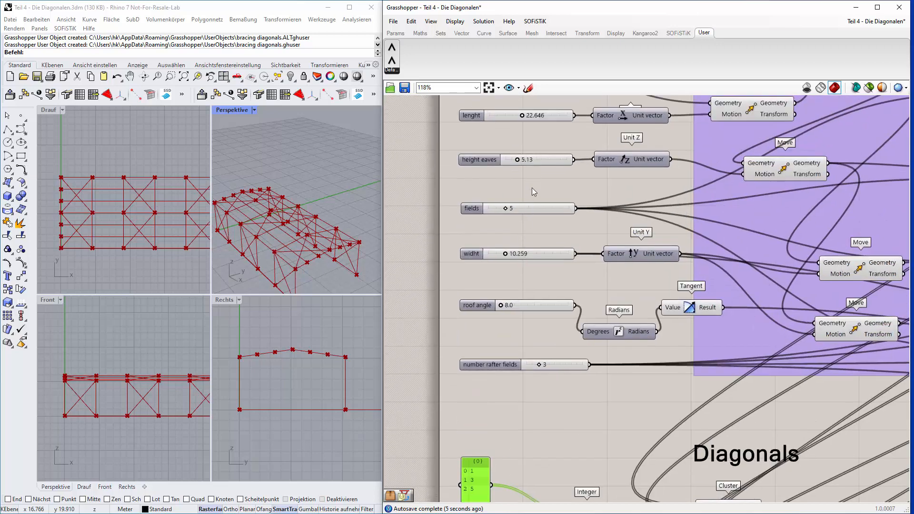
right_drag(532, 189, 533, 202)
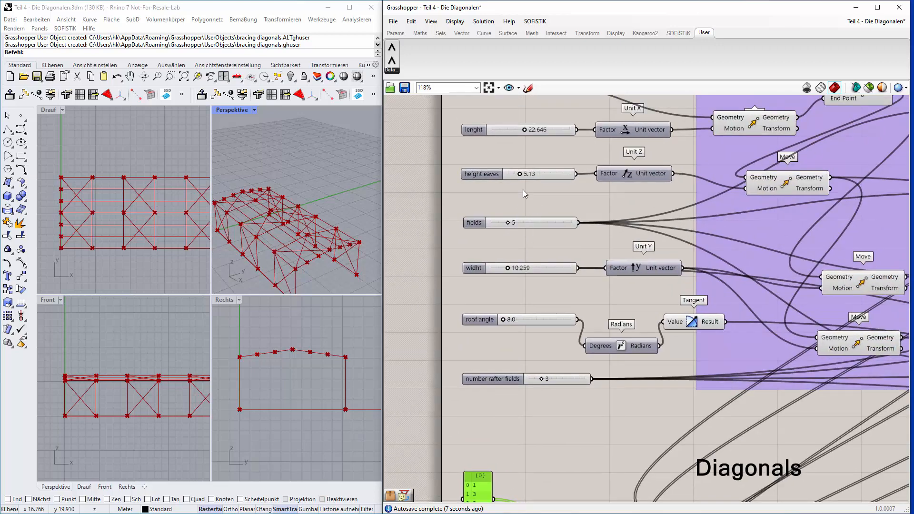
drag(525, 130, 533, 130)
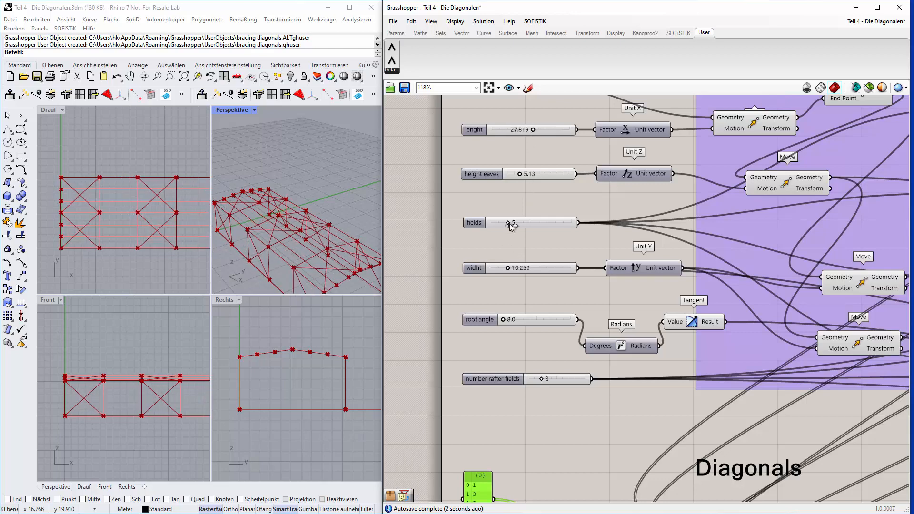
drag(509, 225, 518, 227)
right_drag(291, 238, 332, 222)
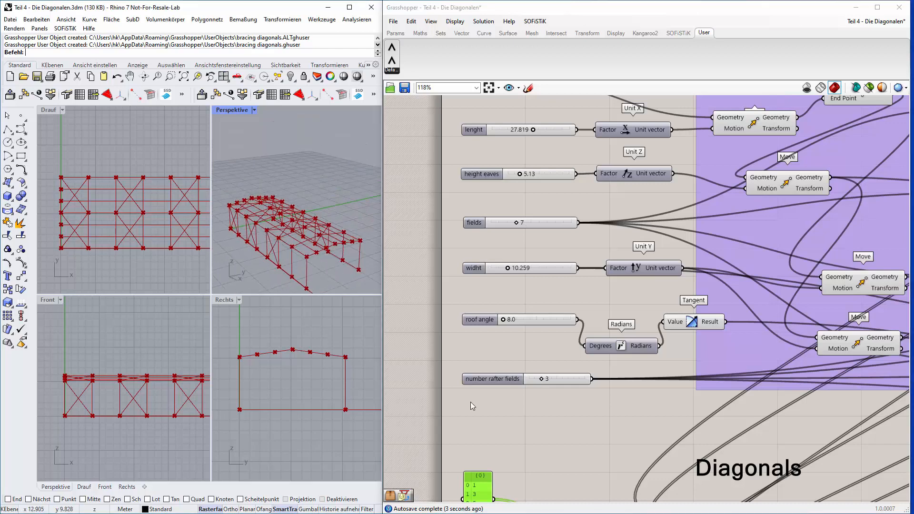
Replace the list in the panel feeding the Integer parameter with the values 2 and 6.
right_drag(536, 415, 555, 321)
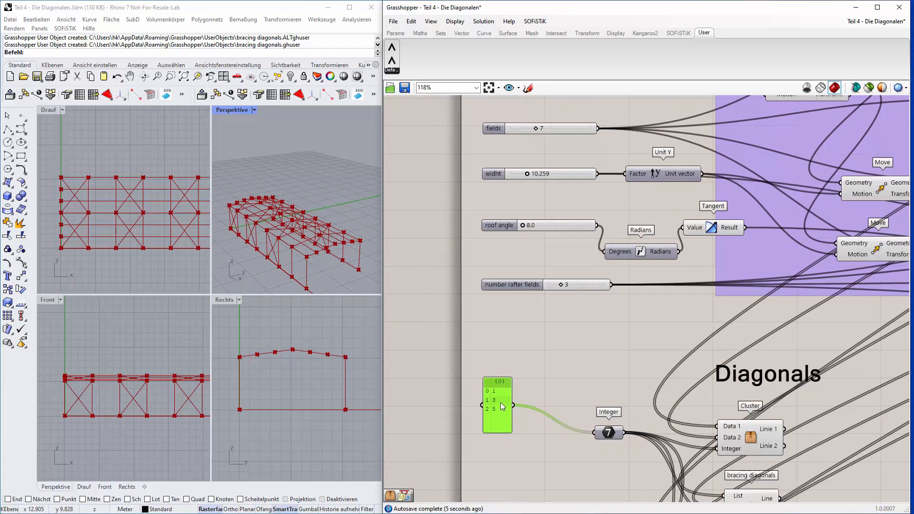
double_click(497, 393)
click(462, 349)
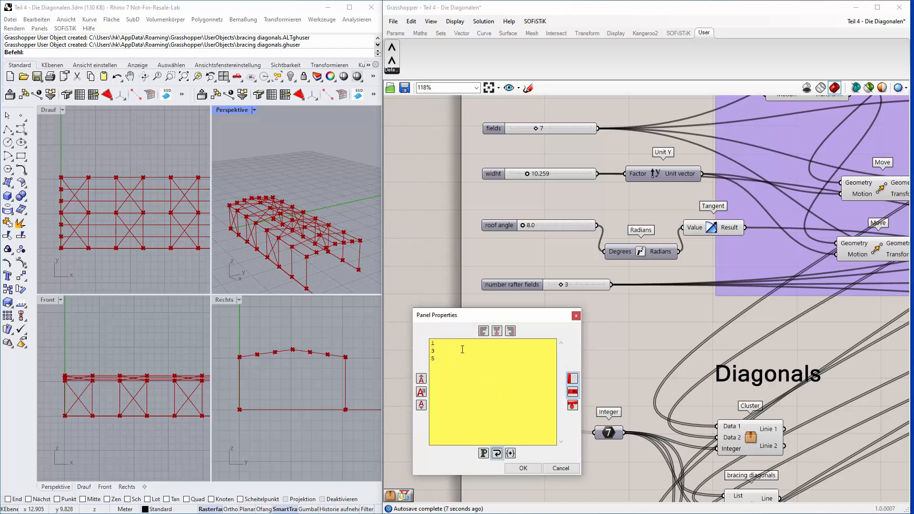
text(2)
key(Down)
key(BackSpace)
key(BackSpace)
text(6)
click(519, 471)
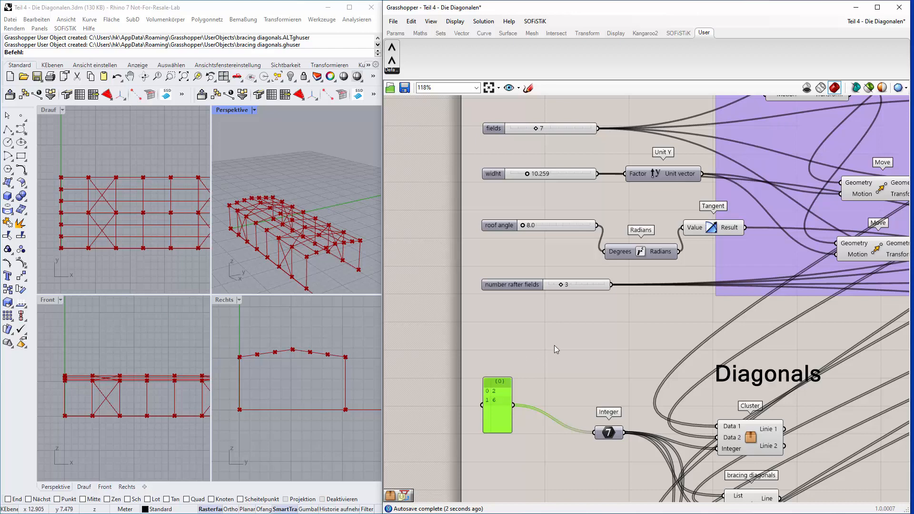
Change the two values in the panel feeding the Integer parameter to 1 and 3.
double_click(503, 404)
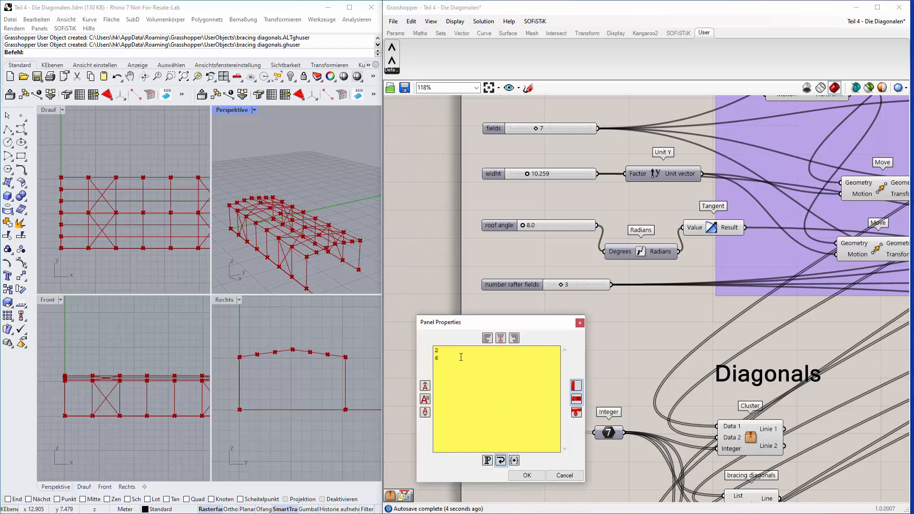
key(BackSpace)
text(3)
key(Up)
text(1)
key(BackSpace)
key(BackSpace)
text(1)
click(527, 475)
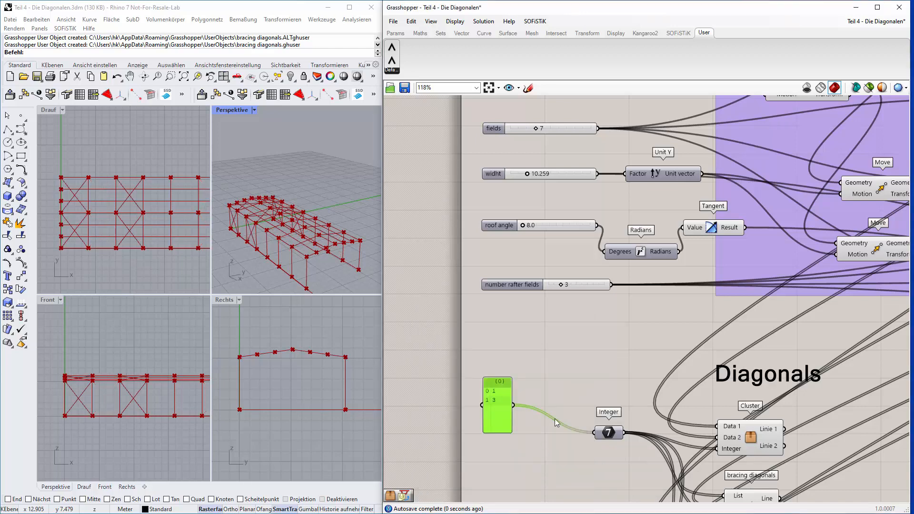
scroll(526, 347, down, 2)
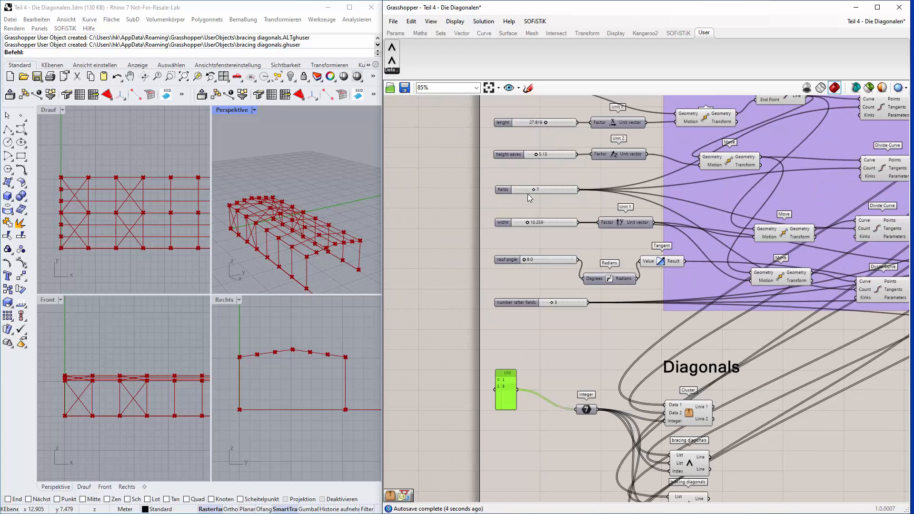
Set the fields slider to 4 and the lenght slider to about 18.681.
drag(533, 190, 523, 190)
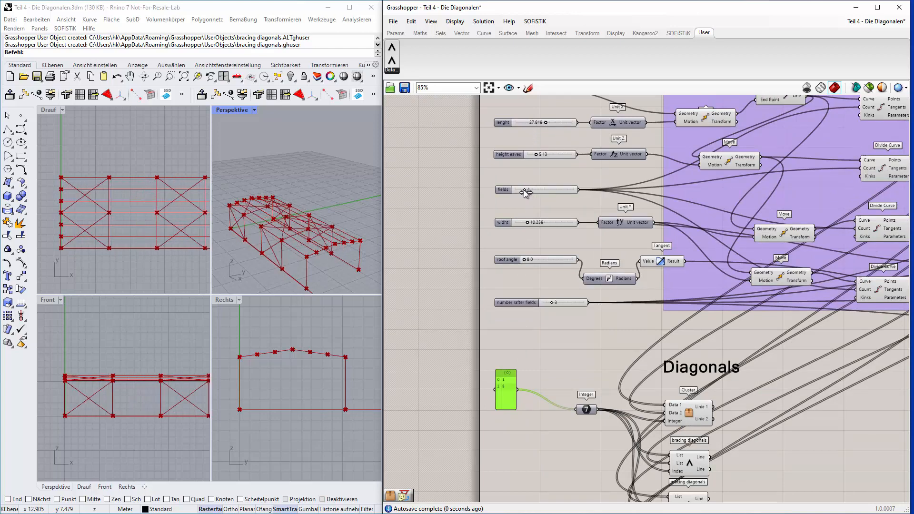
drag(544, 123, 532, 122)
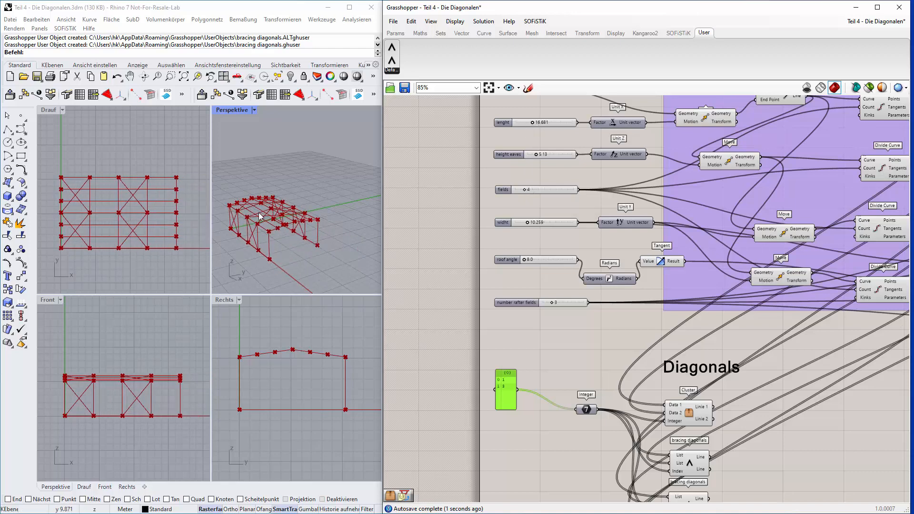
scroll(260, 217, up, 2)
Shift the Diagonals heading slightly left and select it together with the cluster and the three bracing diagonals components.
scroll(567, 333, down, 1)
right_drag(544, 318, 483, 279)
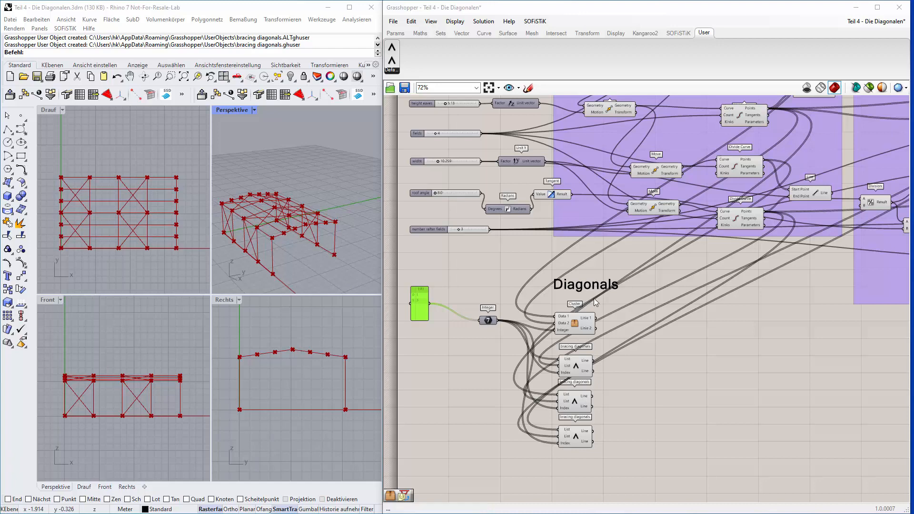
drag(583, 291, 555, 289)
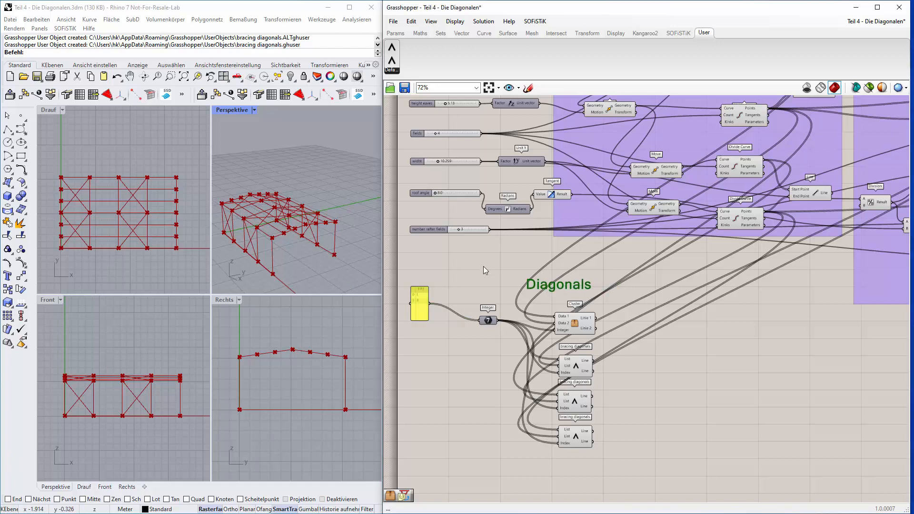
mouse_move(518, 255)
mouse_down()
mouse_move(523, 333)
mouse_move(614, 484)
mouse_move(637, 485)
mouse_up()
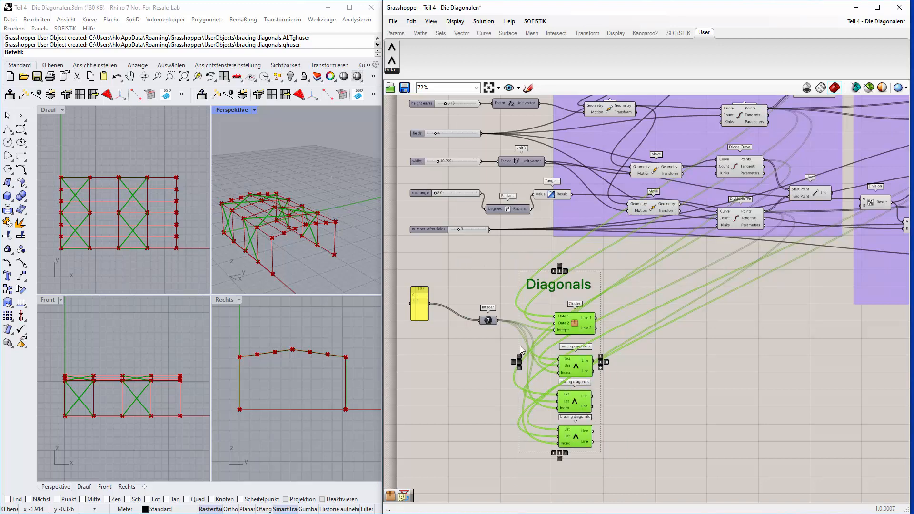
right_click(589, 297)
click(637, 370)
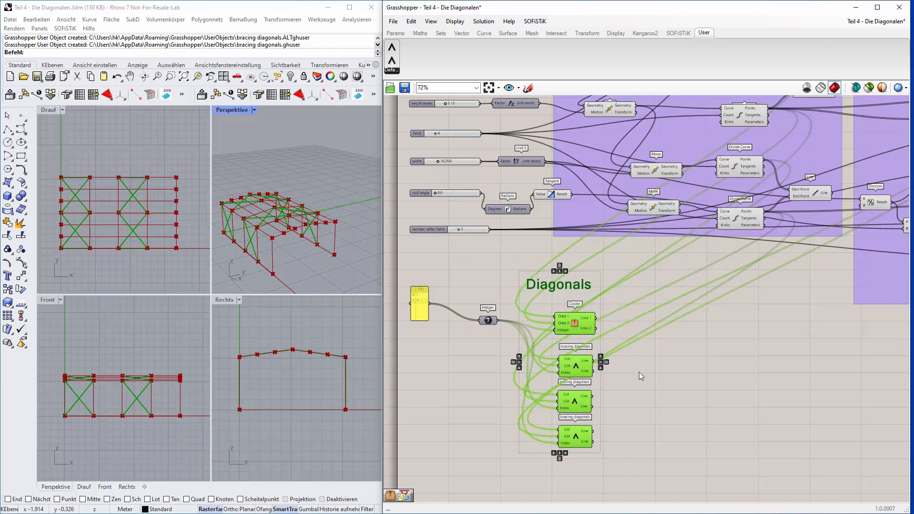